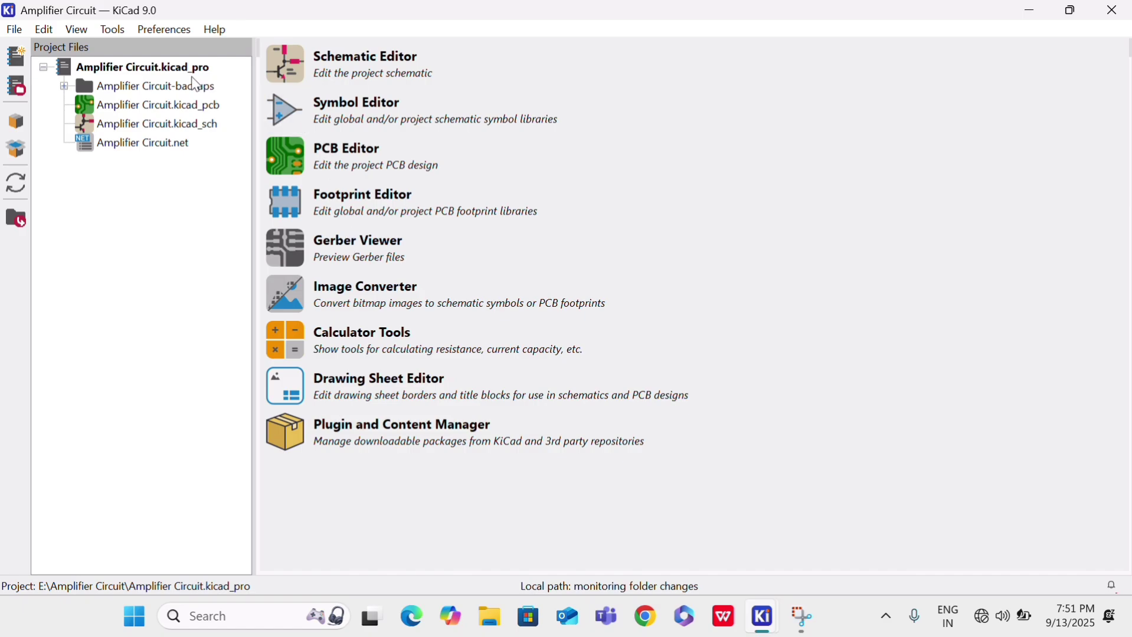
pyautogui.click(22, 31)
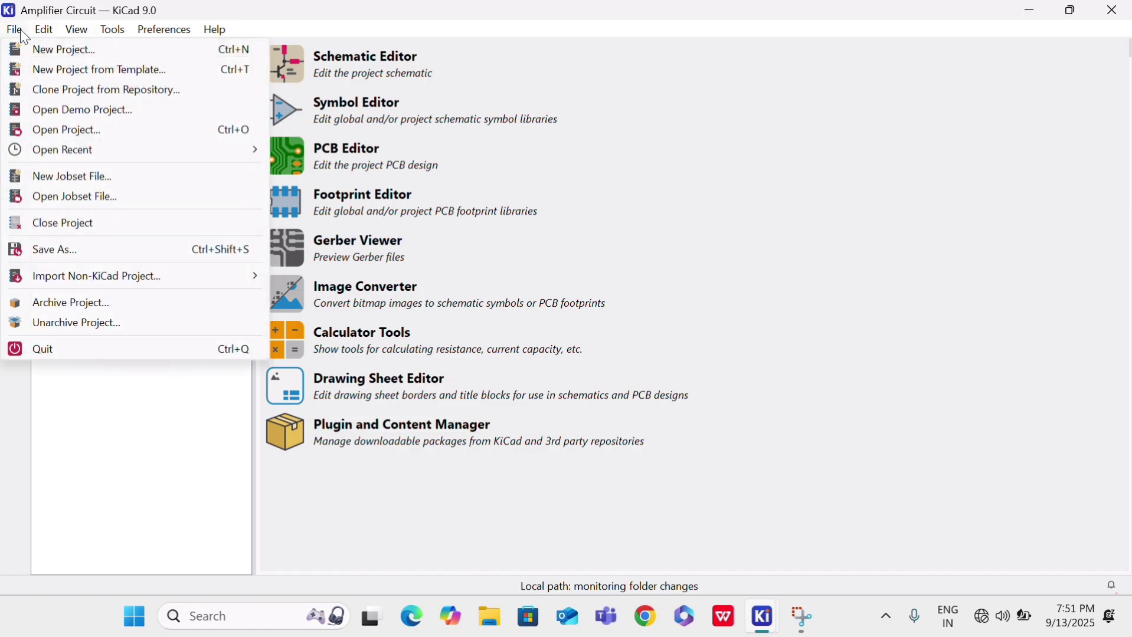
pyautogui.click(30, 42)
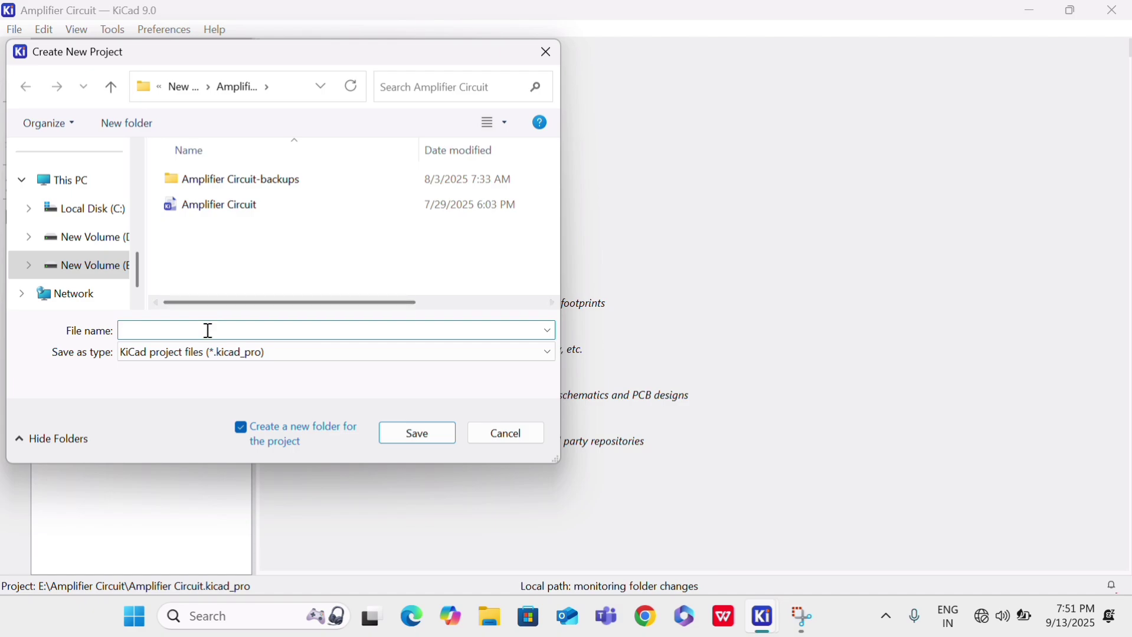
pyautogui.write('am')
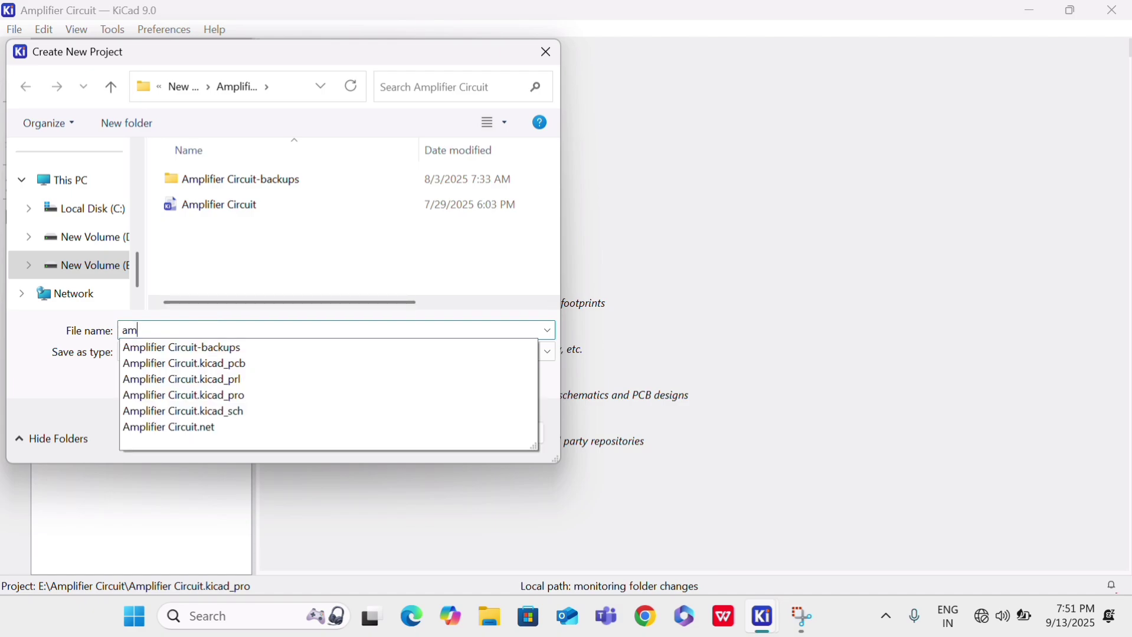
pyautogui.click(160, 365)
pyautogui.click(156, 357)
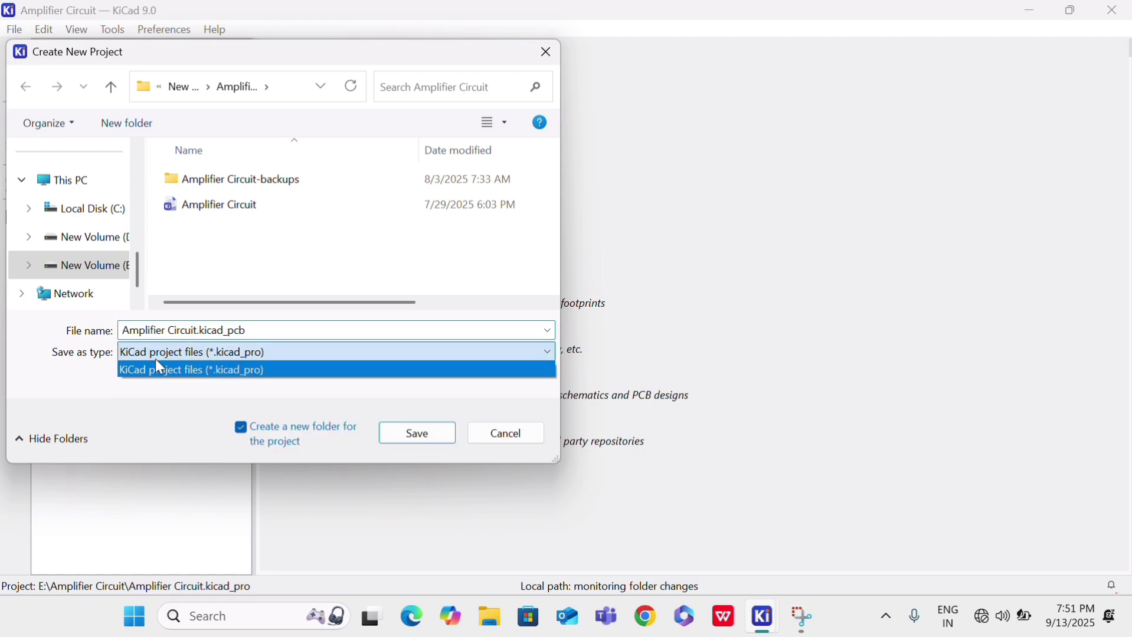
pyautogui.click(184, 347)
pyautogui.click(288, 328)
pyautogui.click(287, 329)
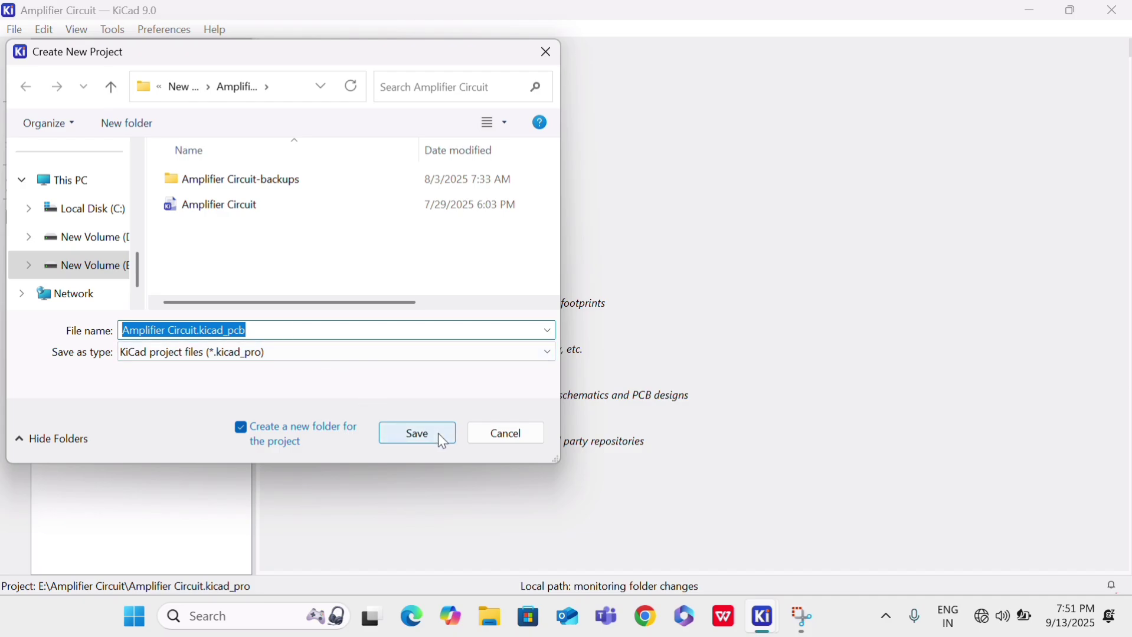
pyautogui.click(490, 431)
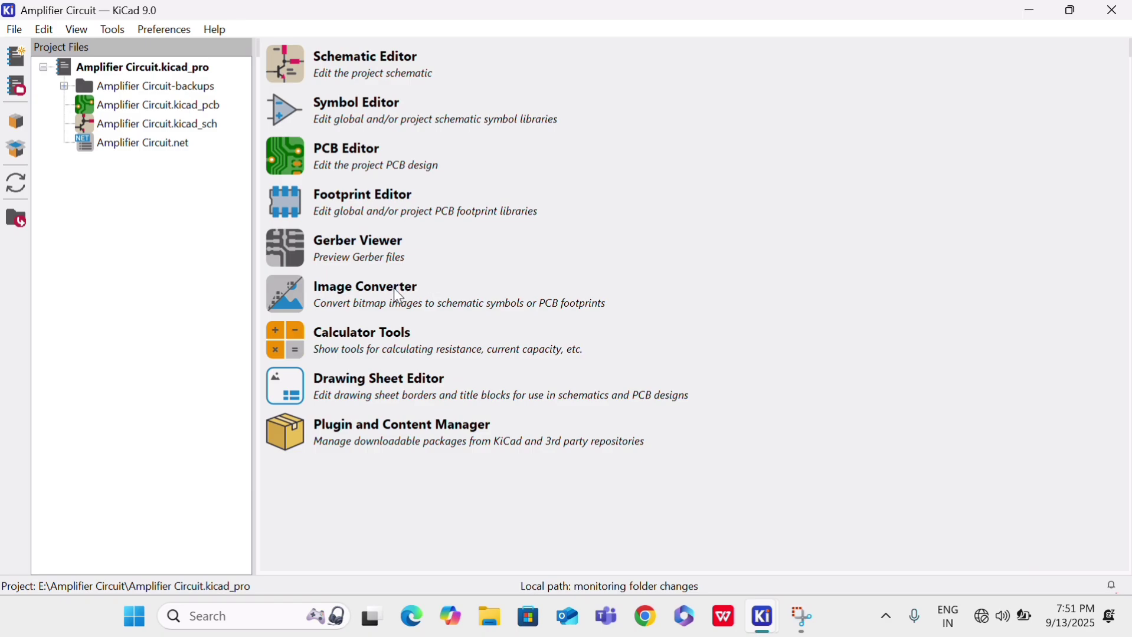
# Try to open the Amplifier Circuit schematic for editing
pyautogui.click(300, 68)
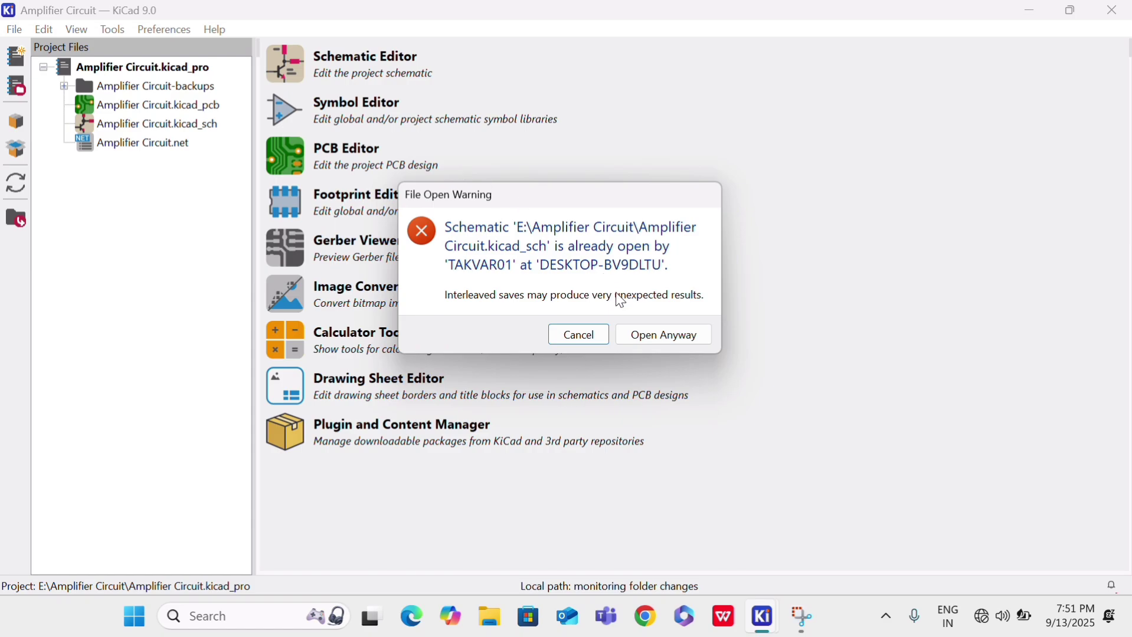
pyautogui.click(578, 336)
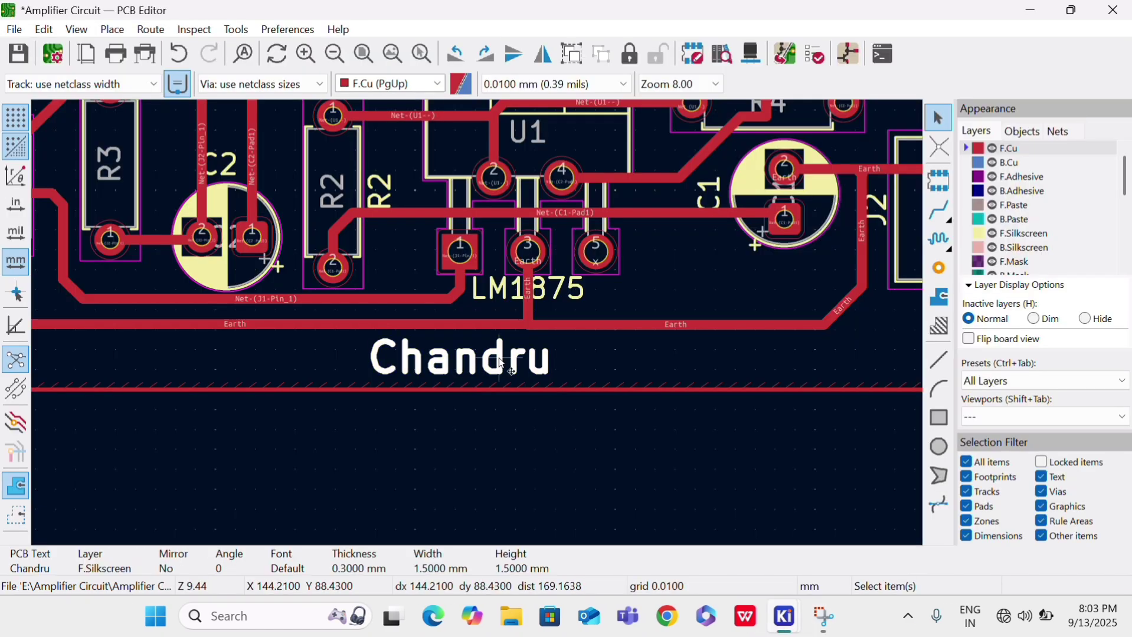
# Replace the wording of the silkscreen name text near the board's lower edge with MY CS TECHNOLOGY WORLD
pyautogui.scroll(-4, 501, 363)
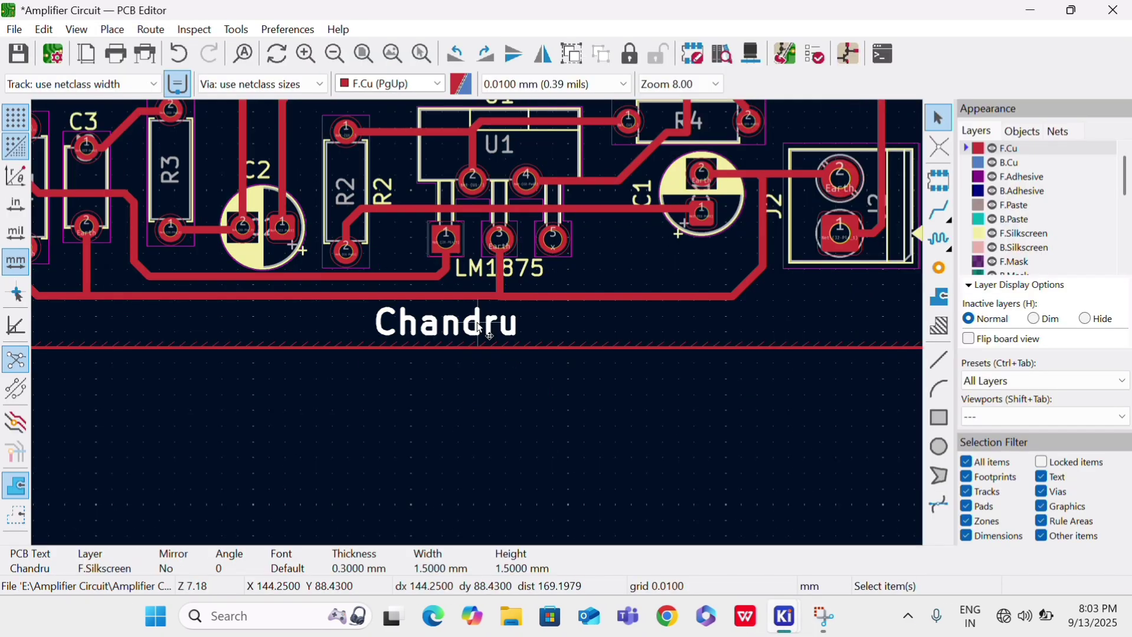
pyautogui.scroll(2, 478, 324)
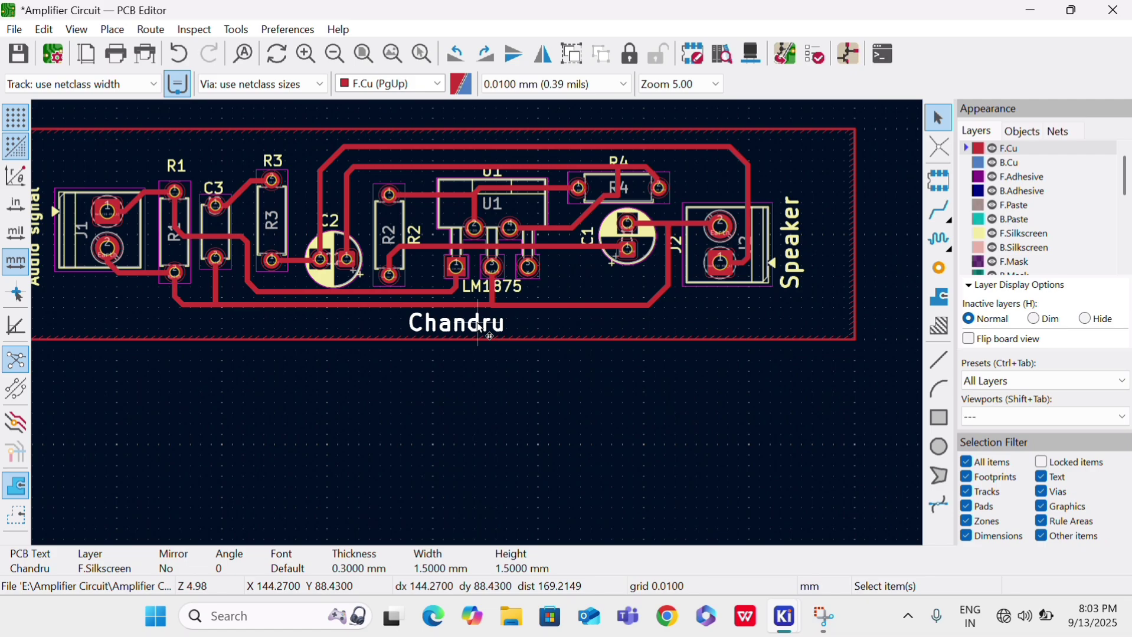
pyautogui.rightClick(479, 325)
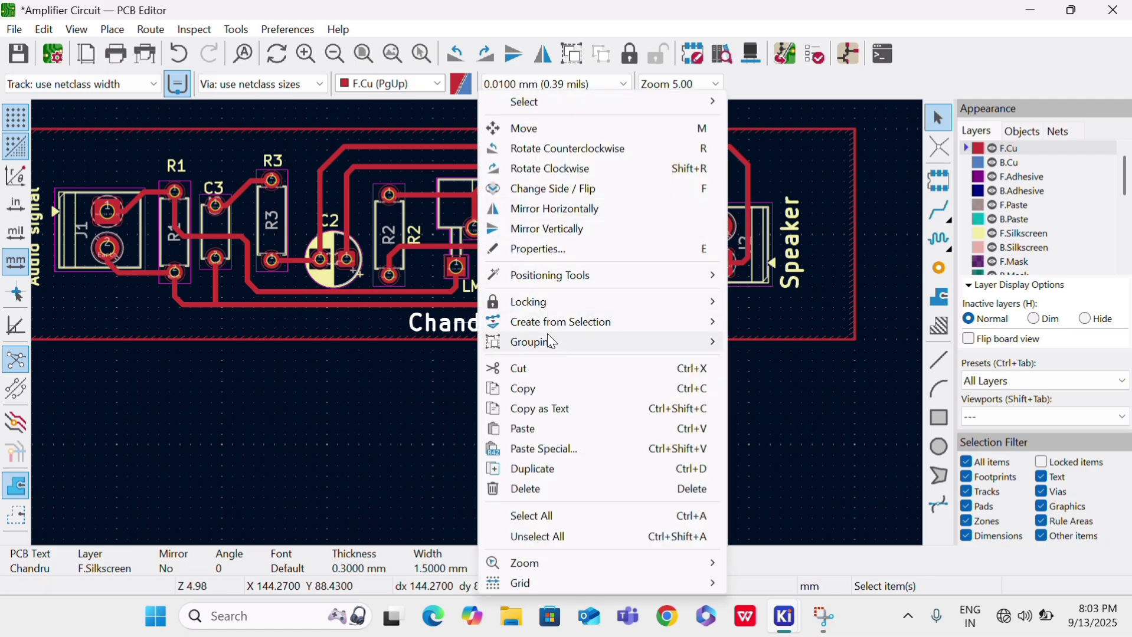
pyautogui.moveTo(550, 339)
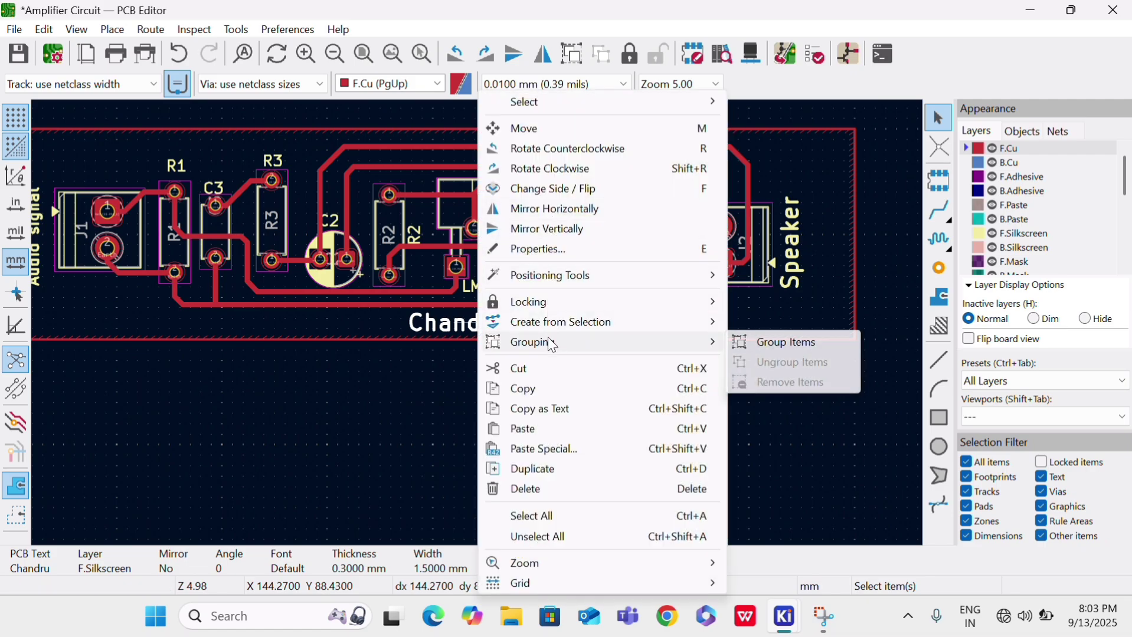
pyautogui.click(535, 256)
pyautogui.click(420, 180)
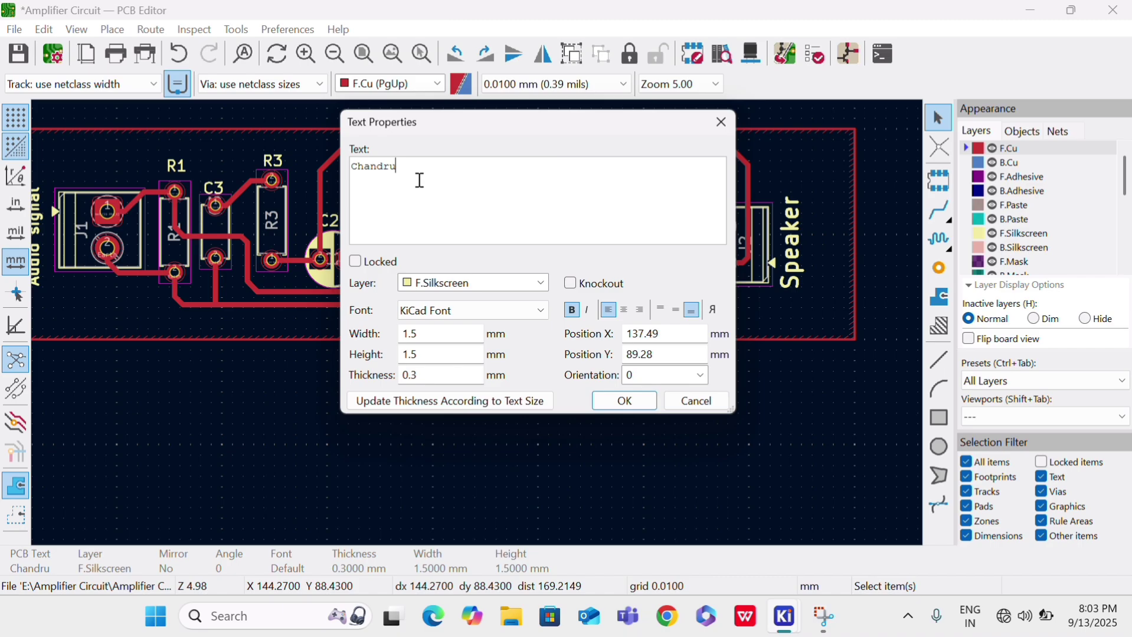
pyautogui.press('BackSpace')
pyautogui.press('BackSpace')
pyautogui.press('BackSpace')
pyautogui.press('BackSpace')
pyautogui.press('BackSpace')
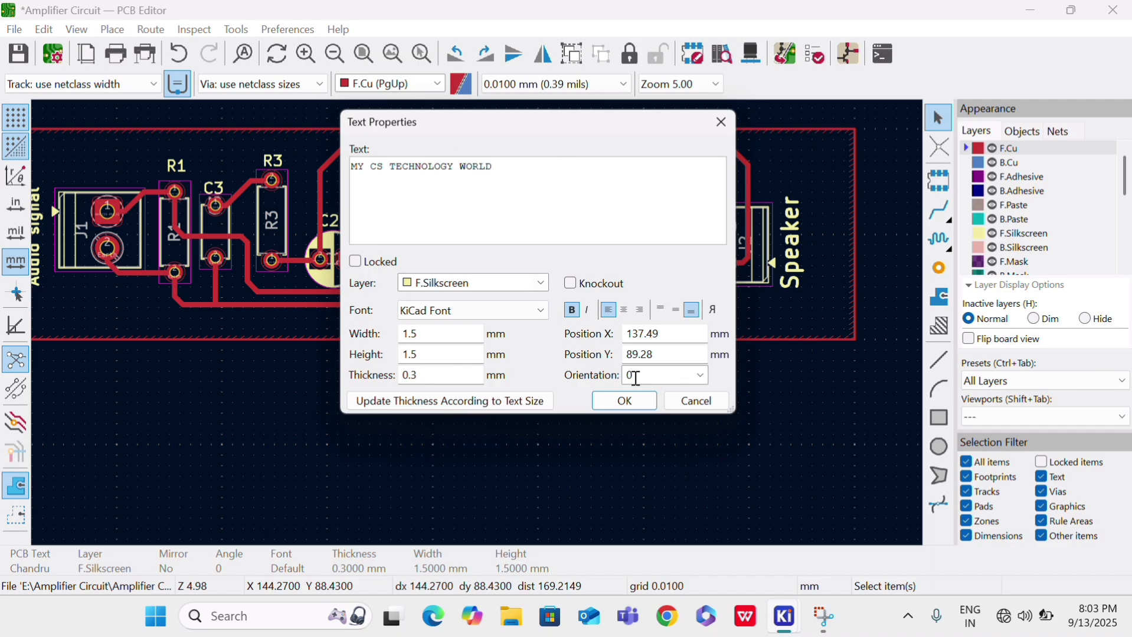
# Keep the text on F.Silkscreen, set its width and height to 2 mm, and apply the text properties
pyautogui.click(492, 288)
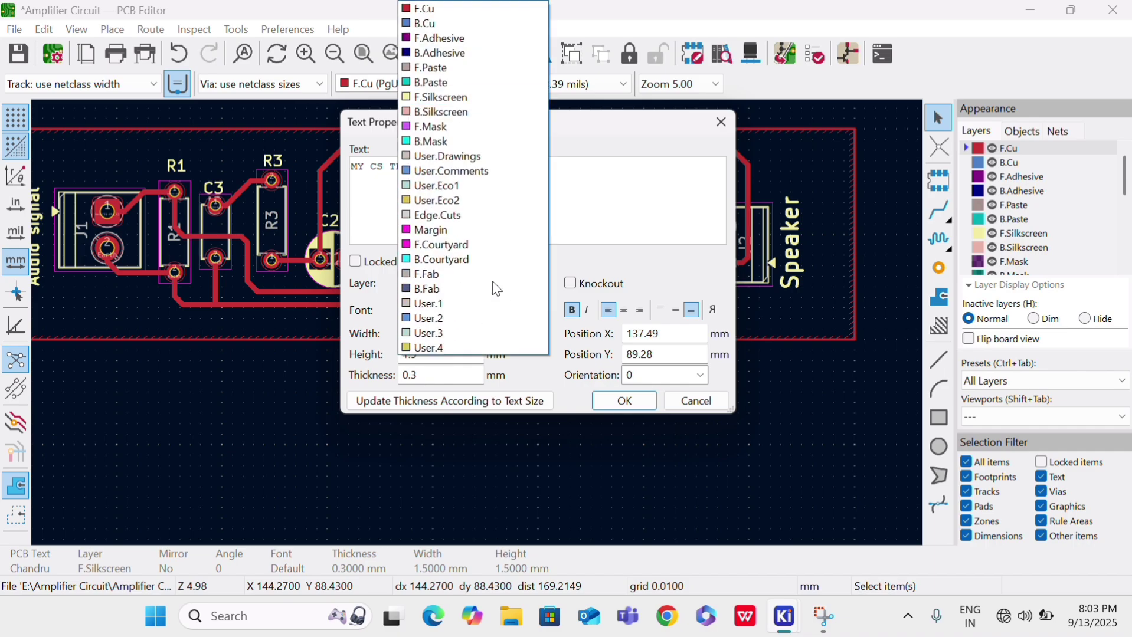
pyautogui.click(458, 98)
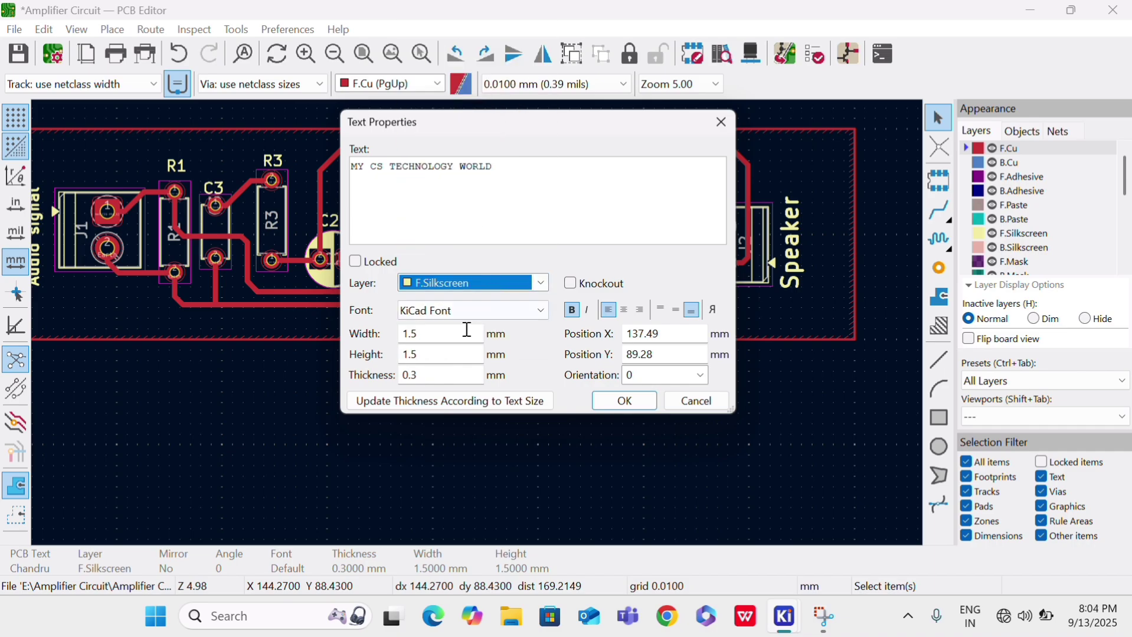
pyautogui.click(447, 338)
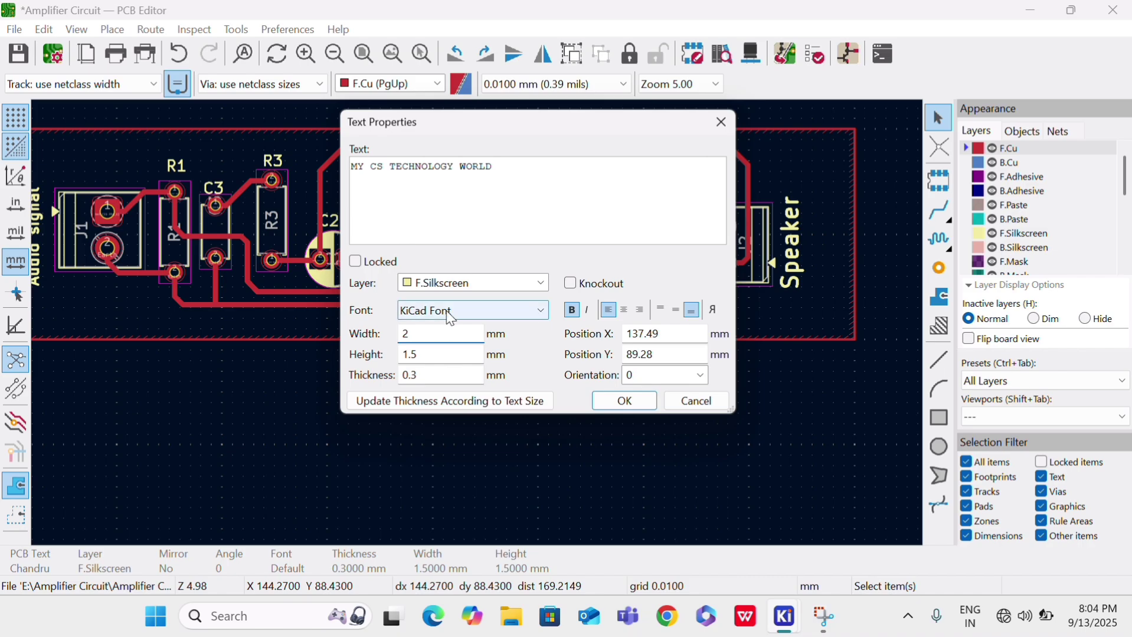
pyautogui.click(442, 356)
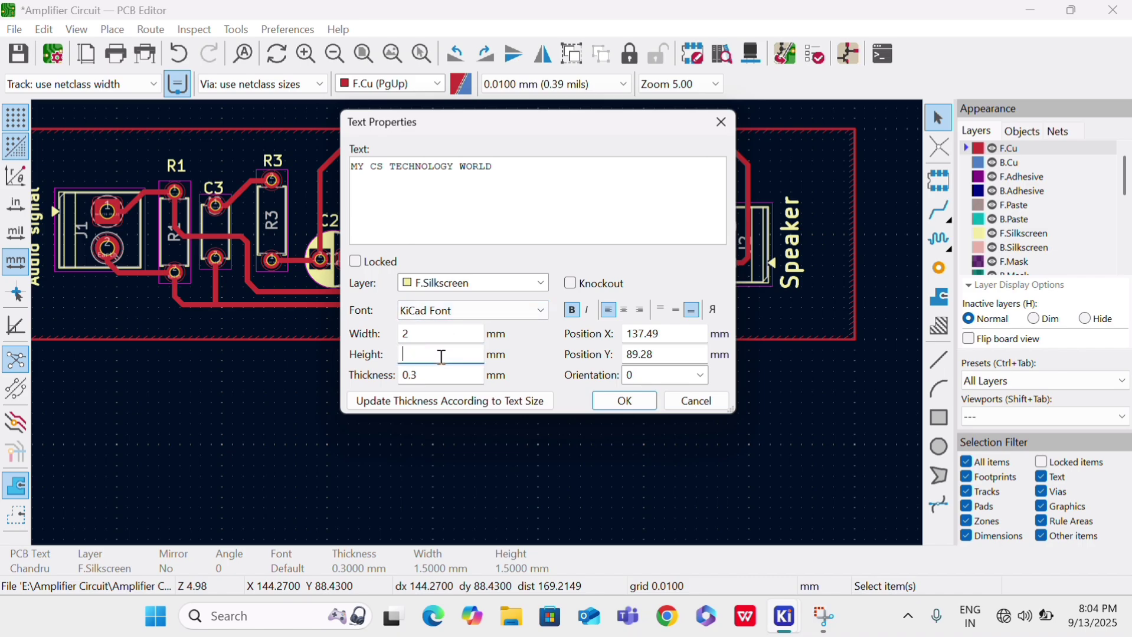
pyautogui.click(440, 378)
pyautogui.press('BackSpace')
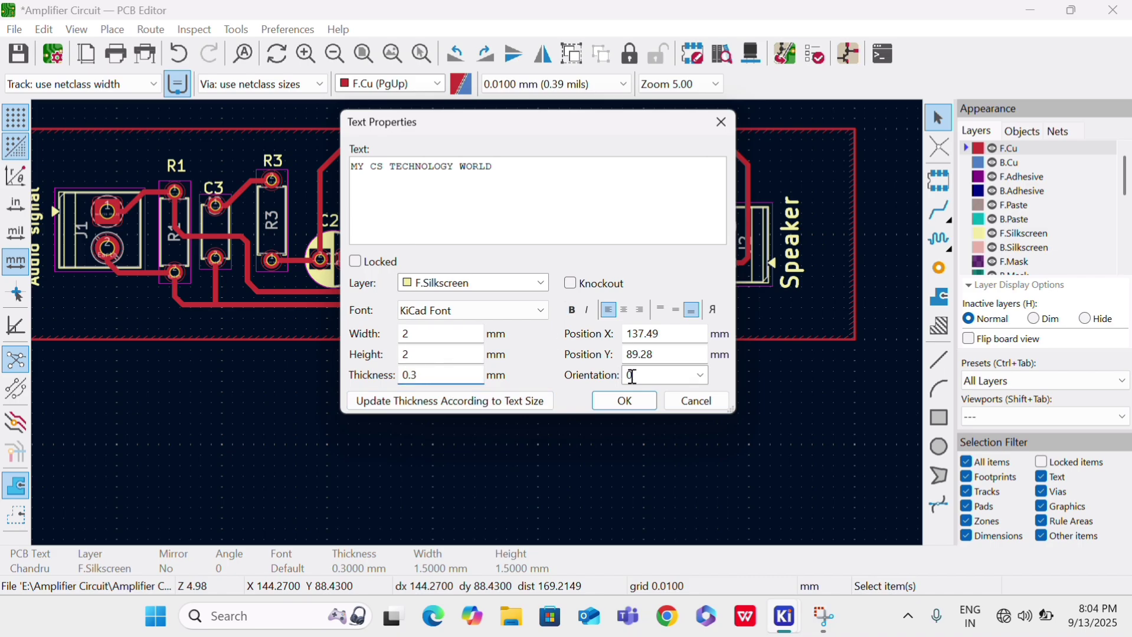
pyautogui.click(627, 404)
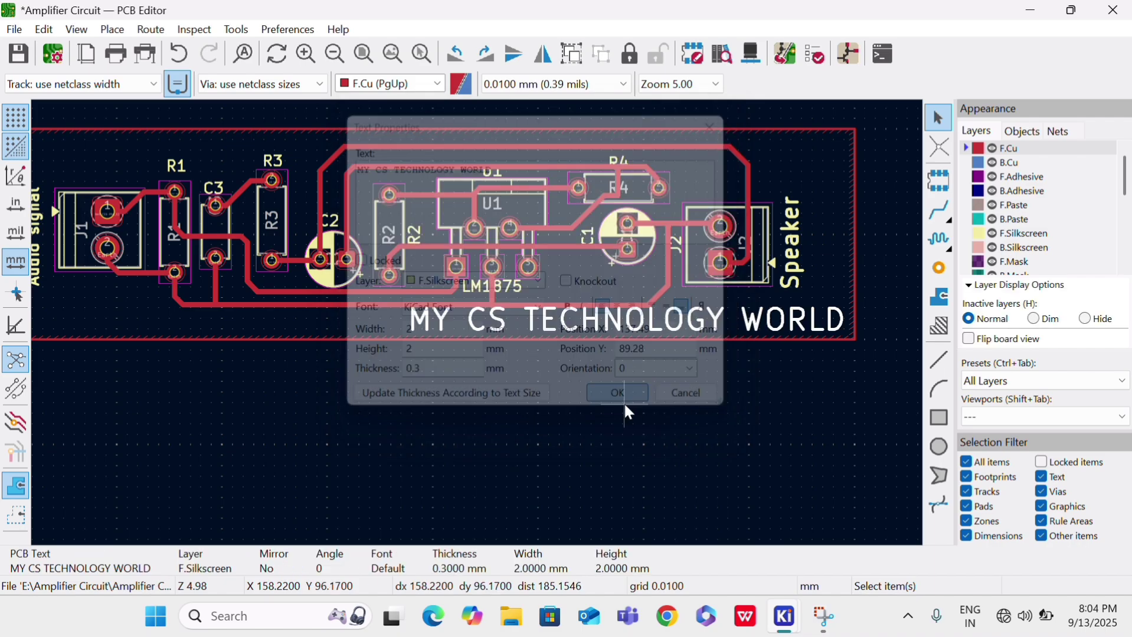
pyautogui.click(719, 348)
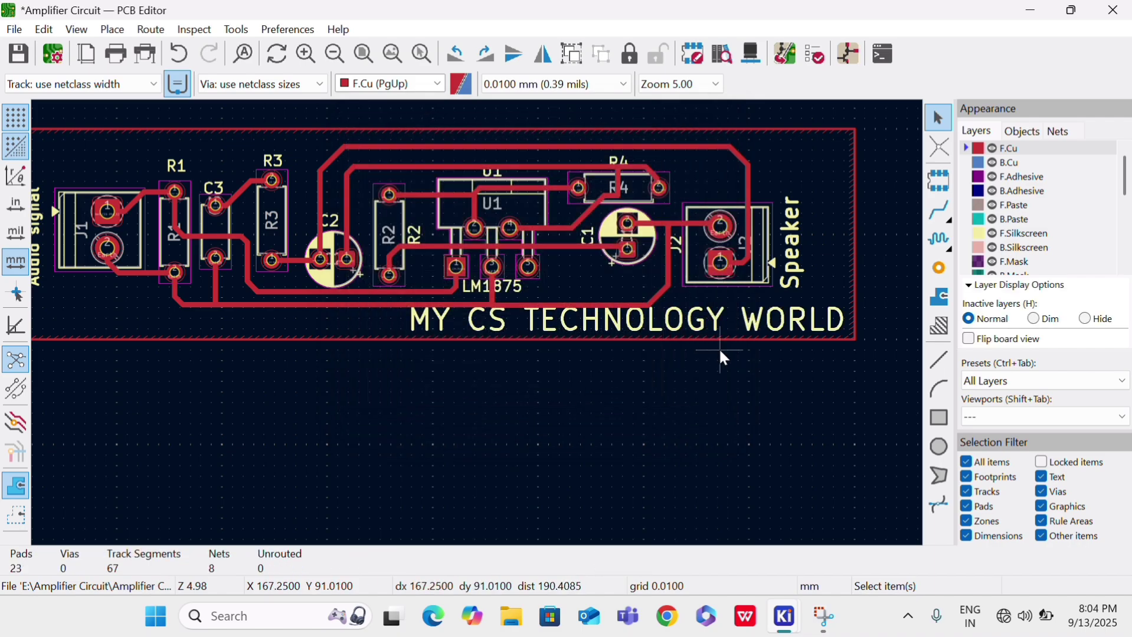
# Move the MY CS TECHNOLOGY WORLD text leftward along the board's lower edge to about X 120.1, Y 89.6 mm
pyautogui.click(702, 332)
pyautogui.press('m')
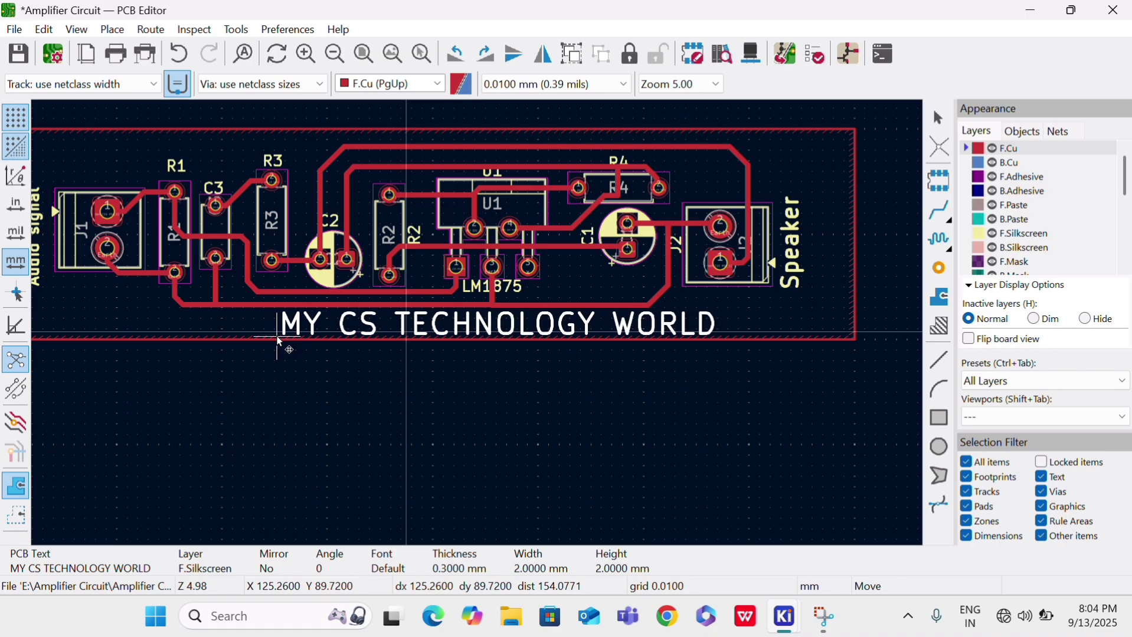
pyautogui.click(223, 335)
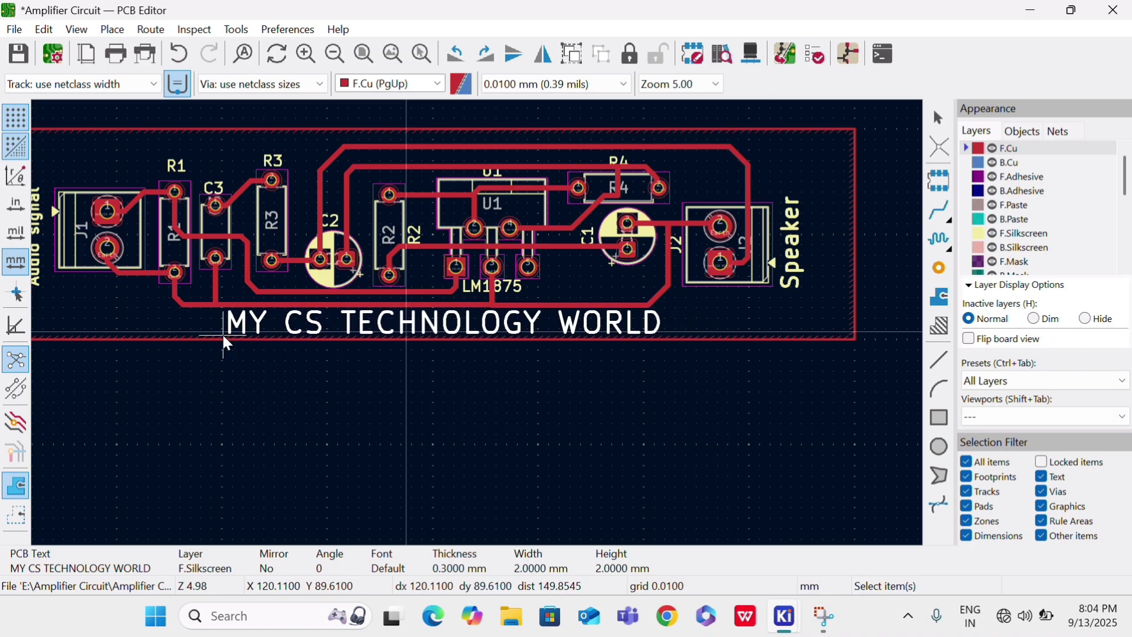
# Shift the MY CS TECHNOLOGY WORLD text slightly further left along the board's lower edge
pyautogui.moveTo(436, 399); pyautogui.dragTo(477, 319, button='middle')
pyautogui.scroll(-1, 477, 320)
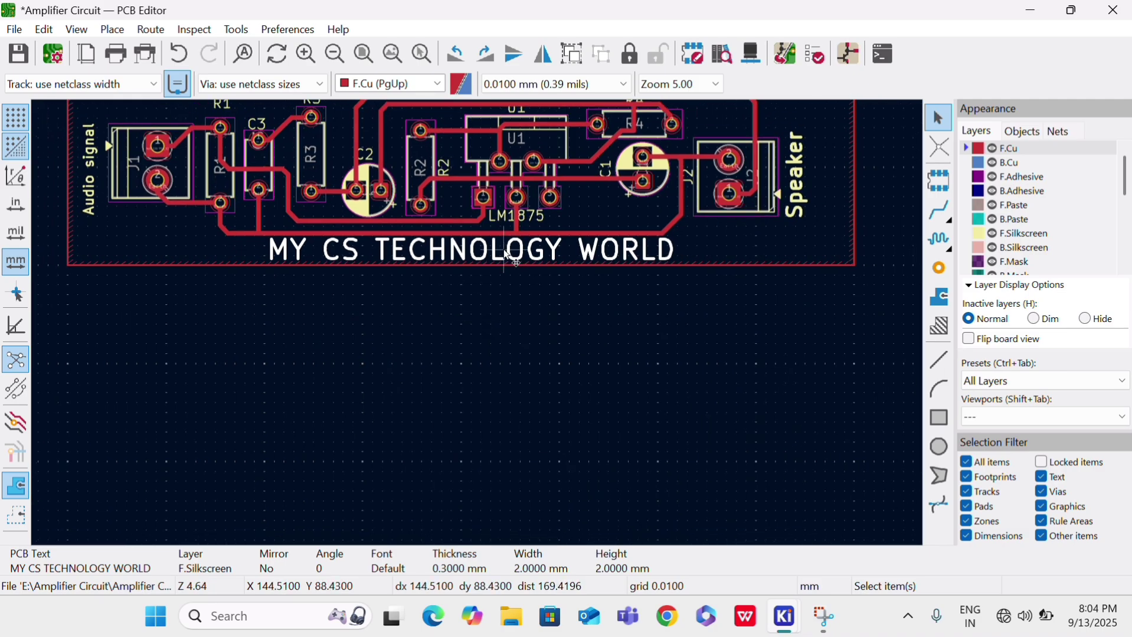
pyautogui.moveTo(508, 252); pyautogui.dragTo(250, 263)
pyautogui.click(248, 260)
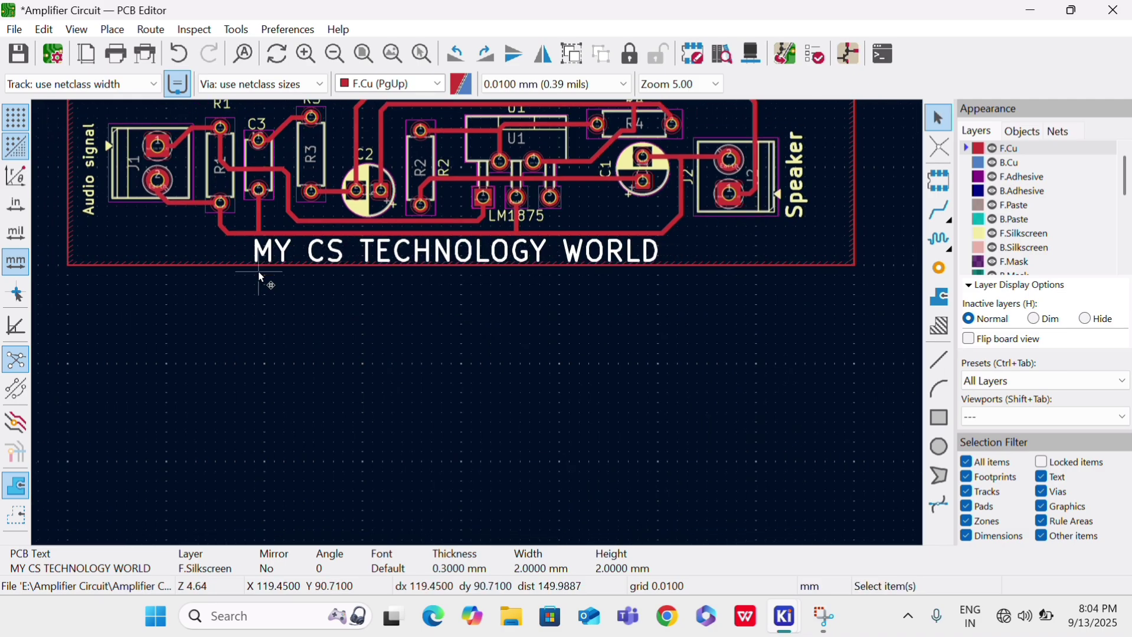
pyautogui.click(303, 307)
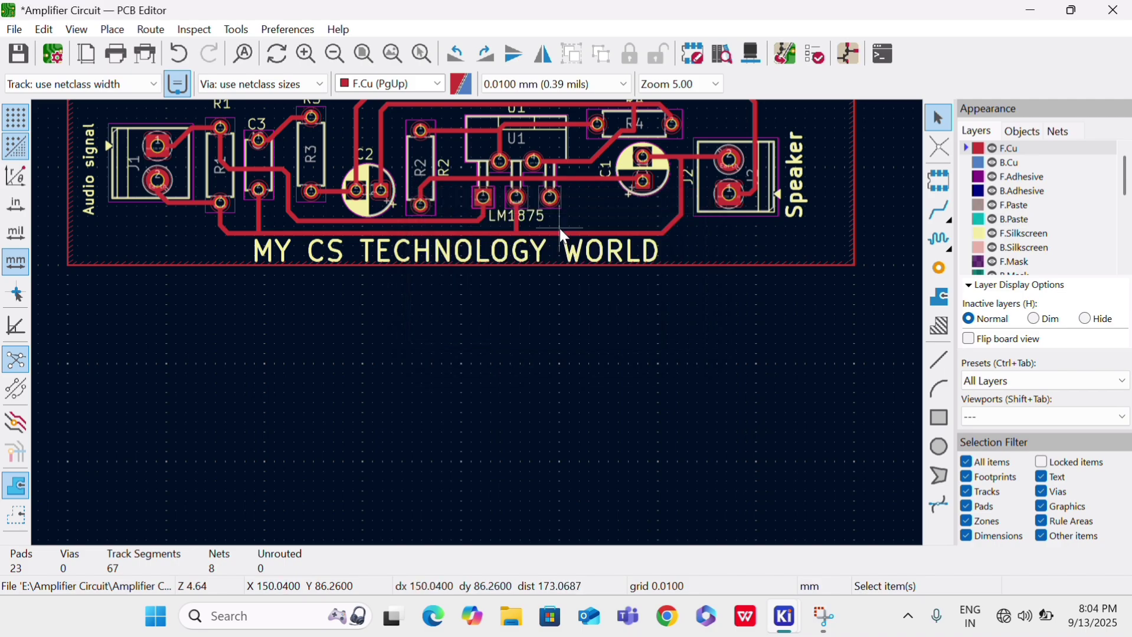
# Try to fill all zones on the board, and undo the last text move
pyautogui.scroll(1, 570, 213)
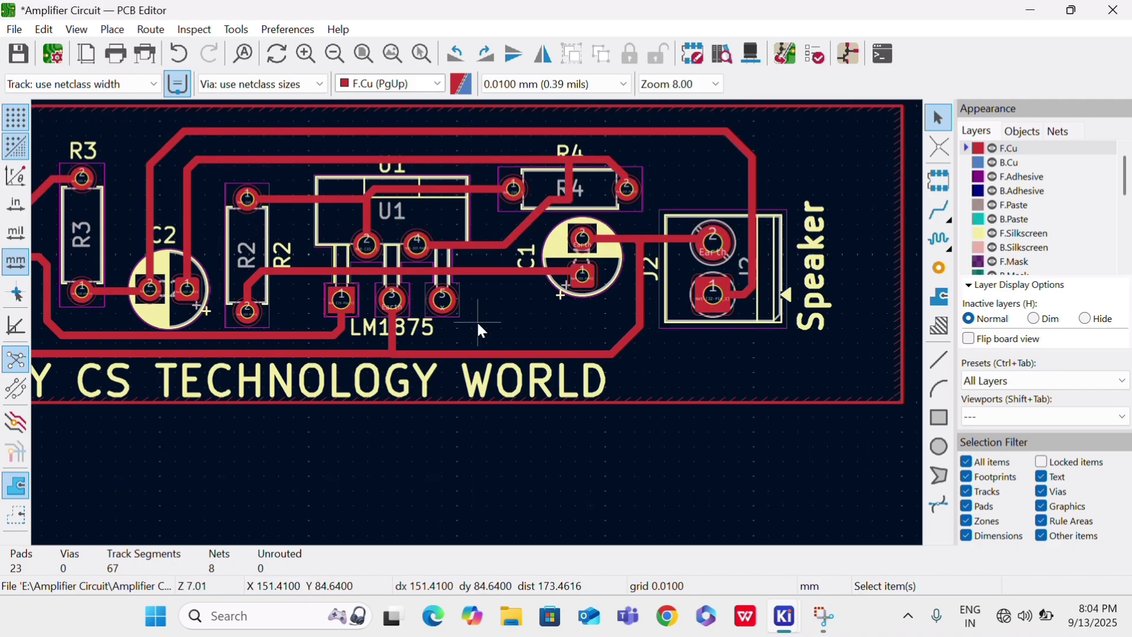
pyautogui.scroll(-1, 476, 319)
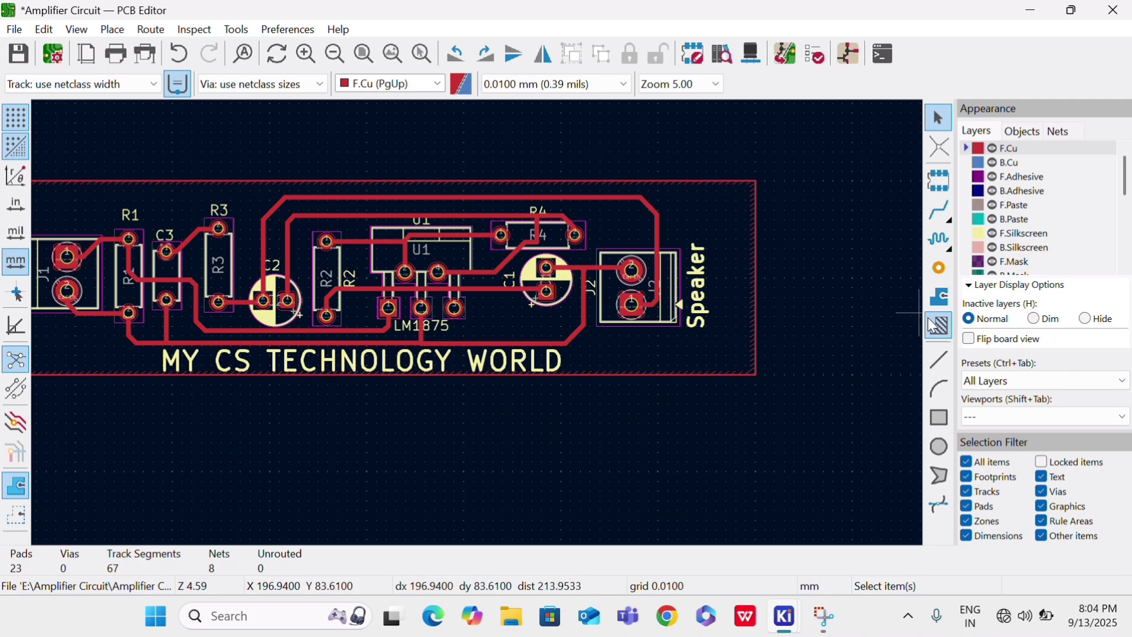
pyautogui.click(942, 306)
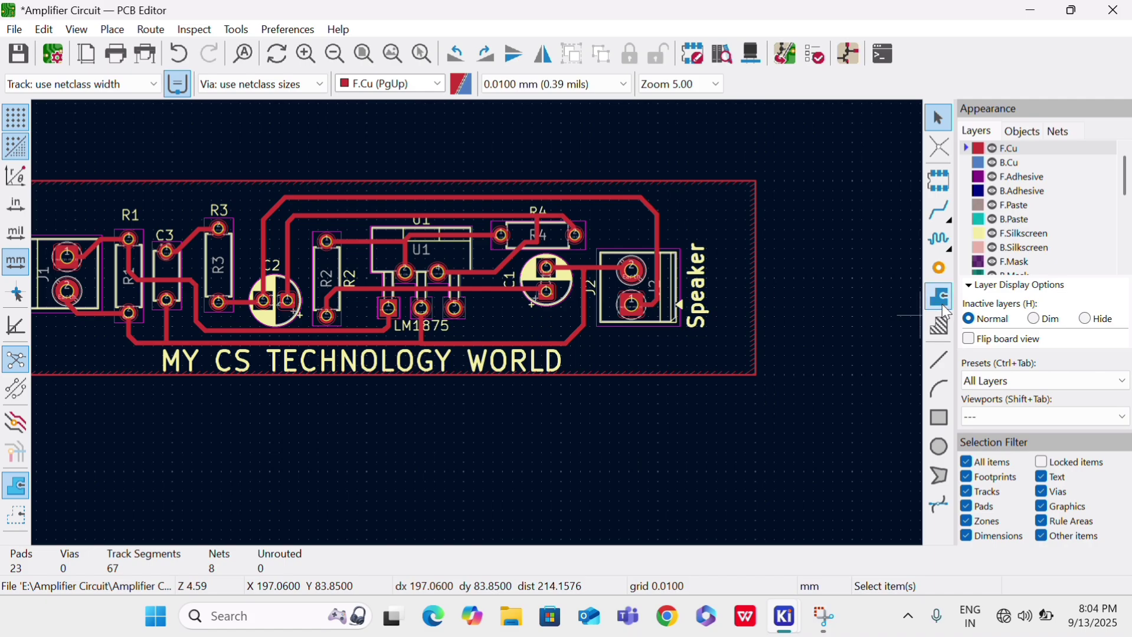
pyautogui.rightClick(703, 346)
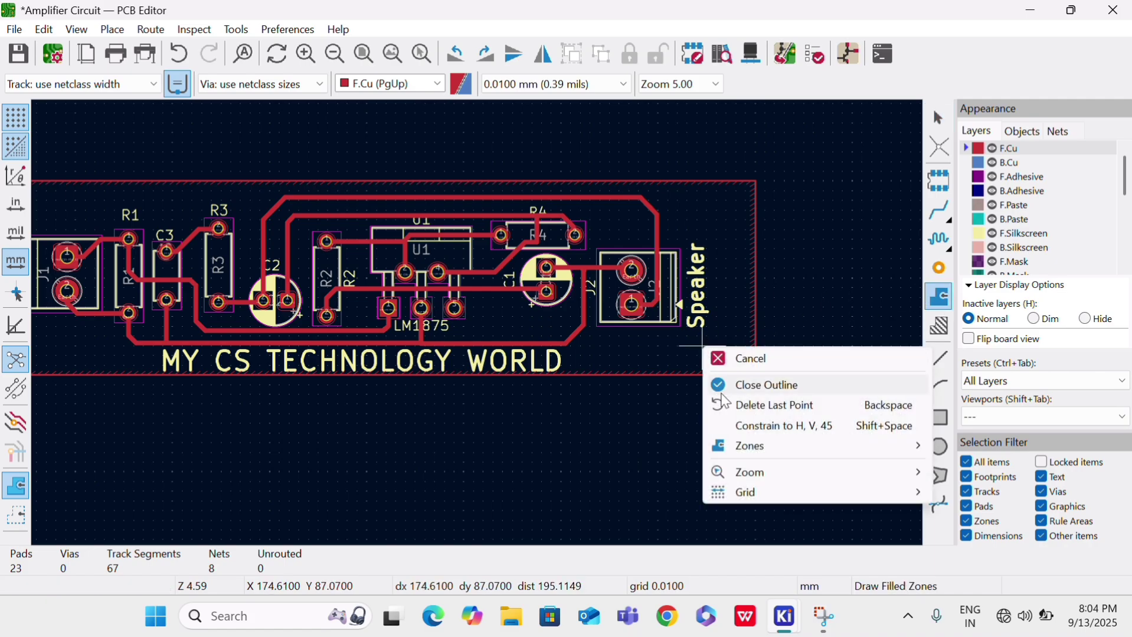
pyautogui.moveTo(710, 449)
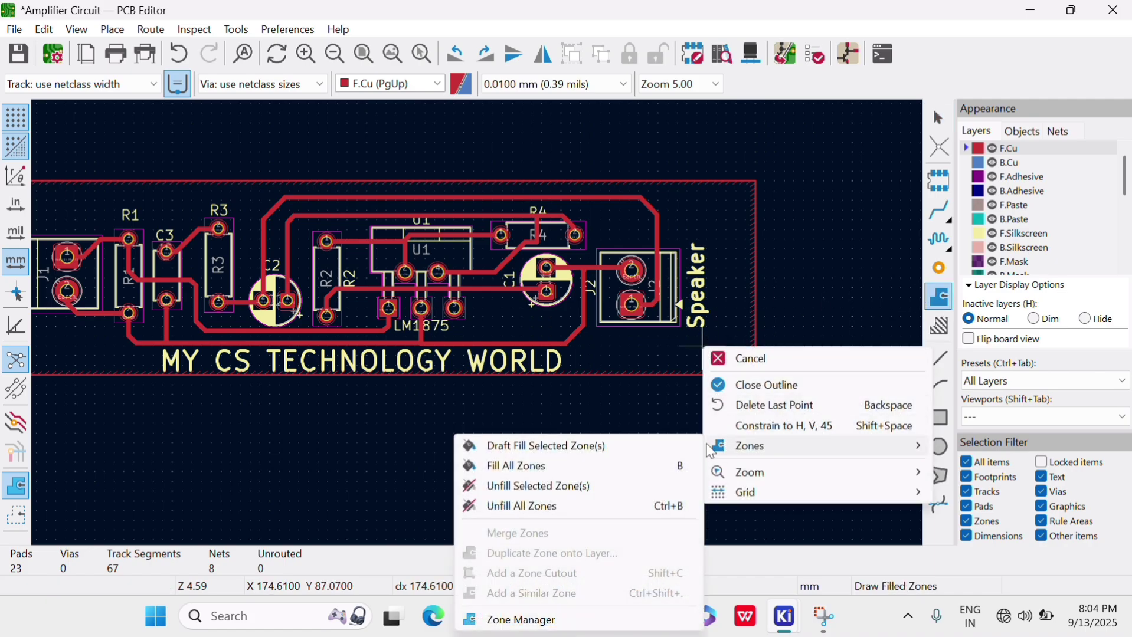
pyautogui.click(596, 471)
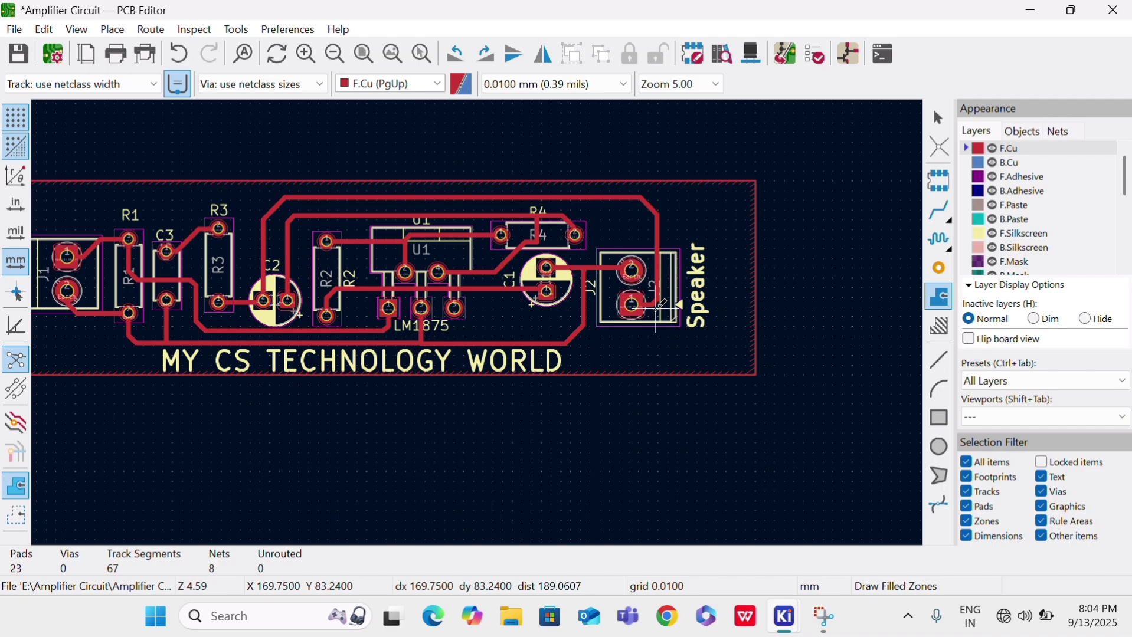
pyautogui.hotkey('ctrl', 'z')
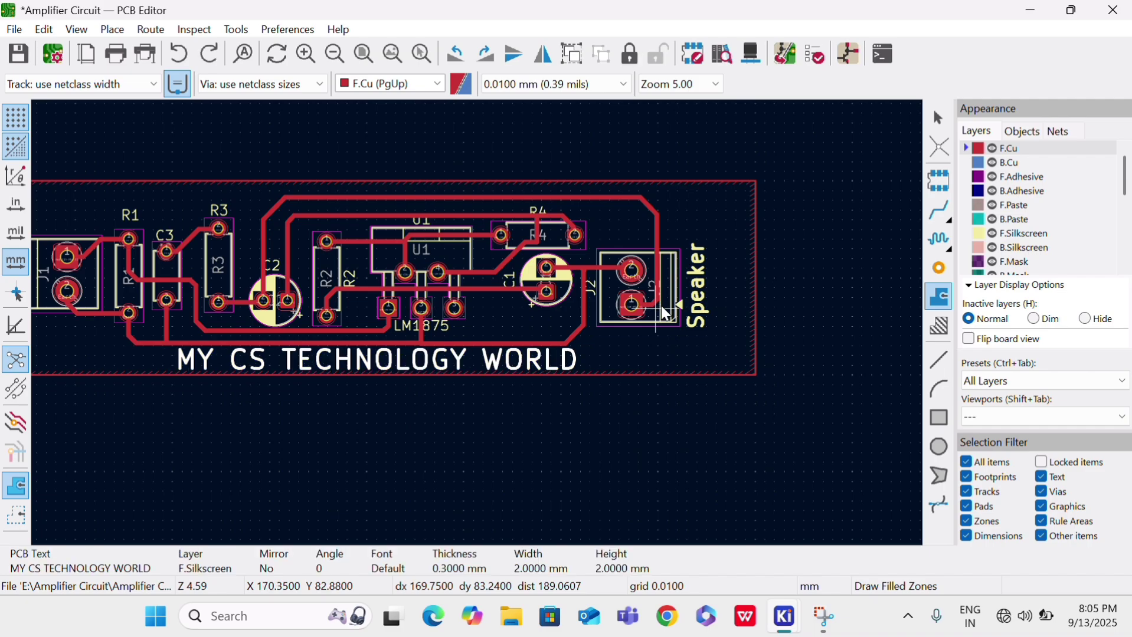
pyautogui.click(714, 222)
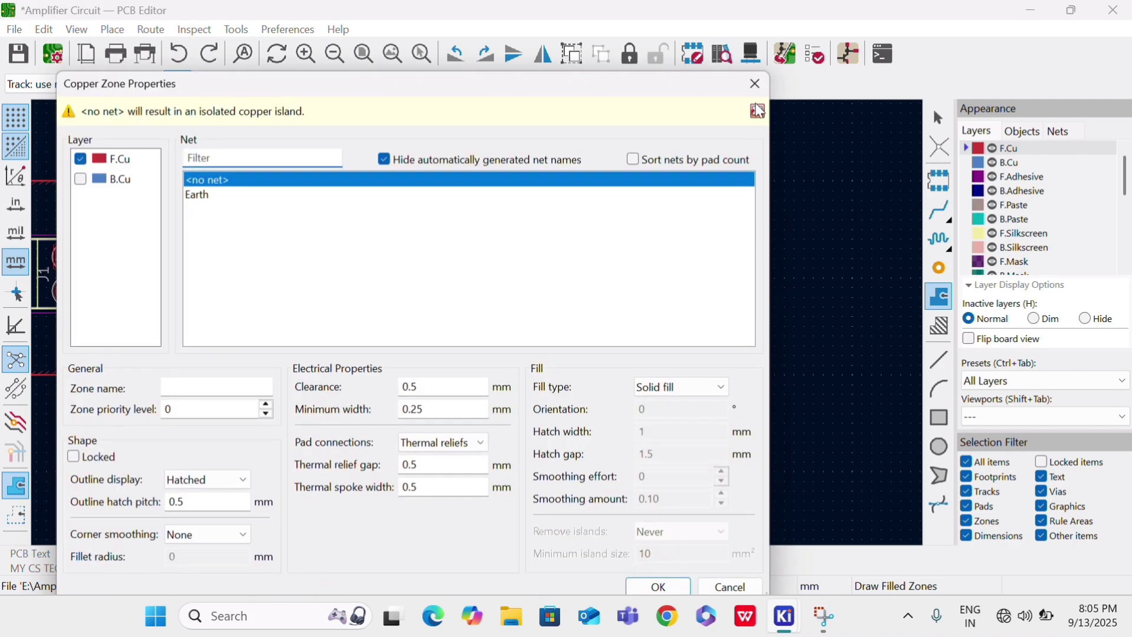
pyautogui.click(757, 108)
pyautogui.click(759, 93)
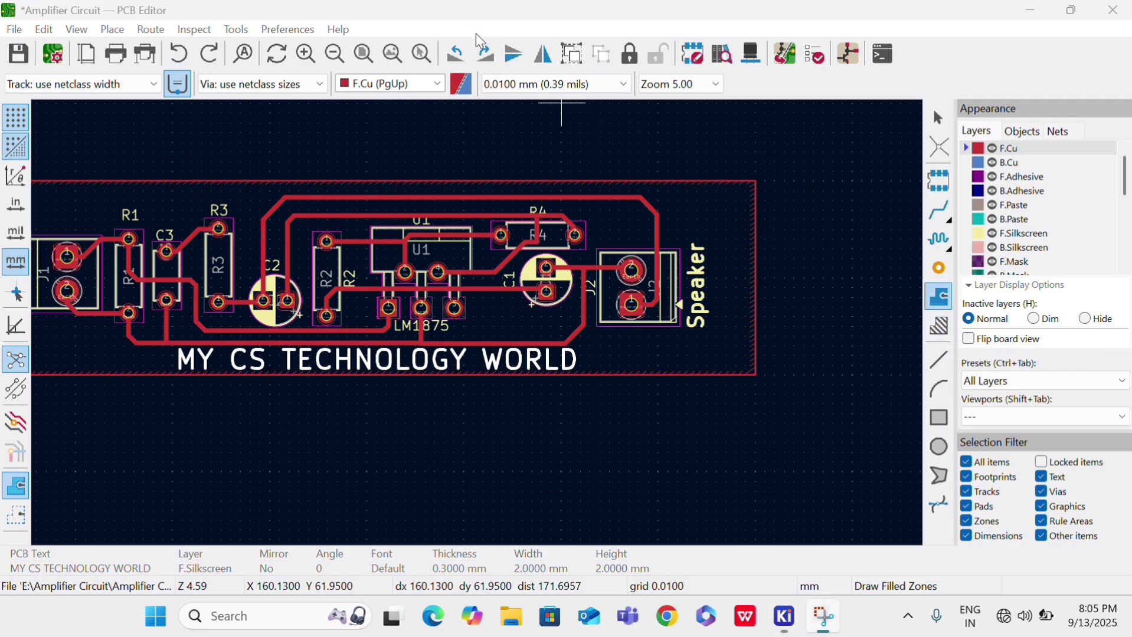
# Try to fill all zones on the board with the board-sized F.Cu rule area selected
pyautogui.press('Escape')
pyautogui.click(703, 216)
pyautogui.rightClick(703, 221)
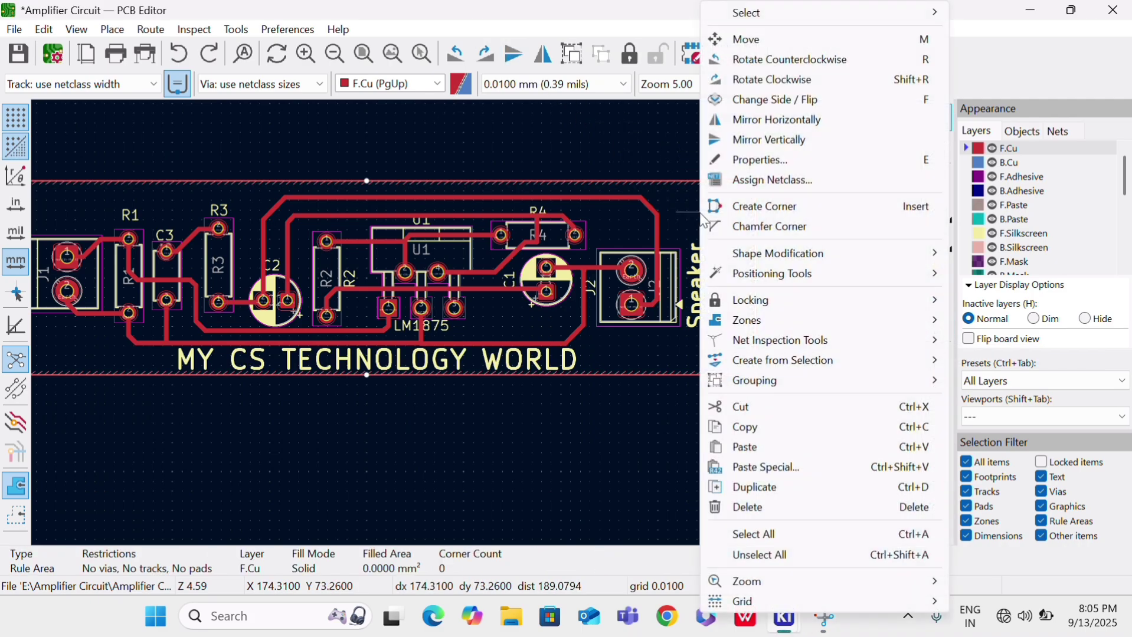
pyautogui.moveTo(756, 320)
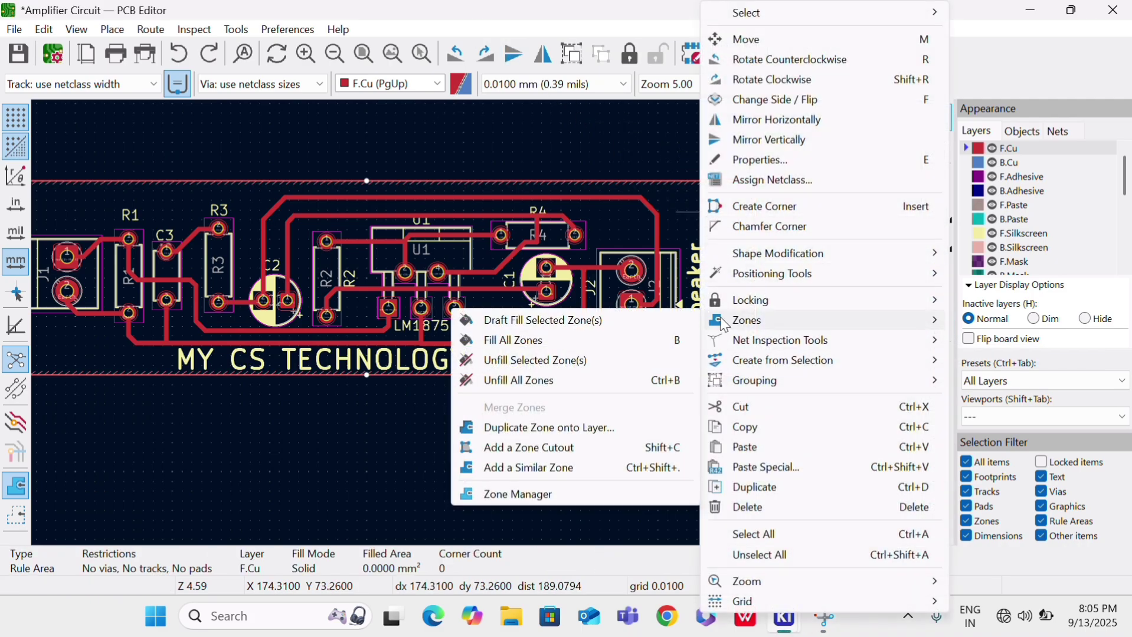
pyautogui.click(590, 340)
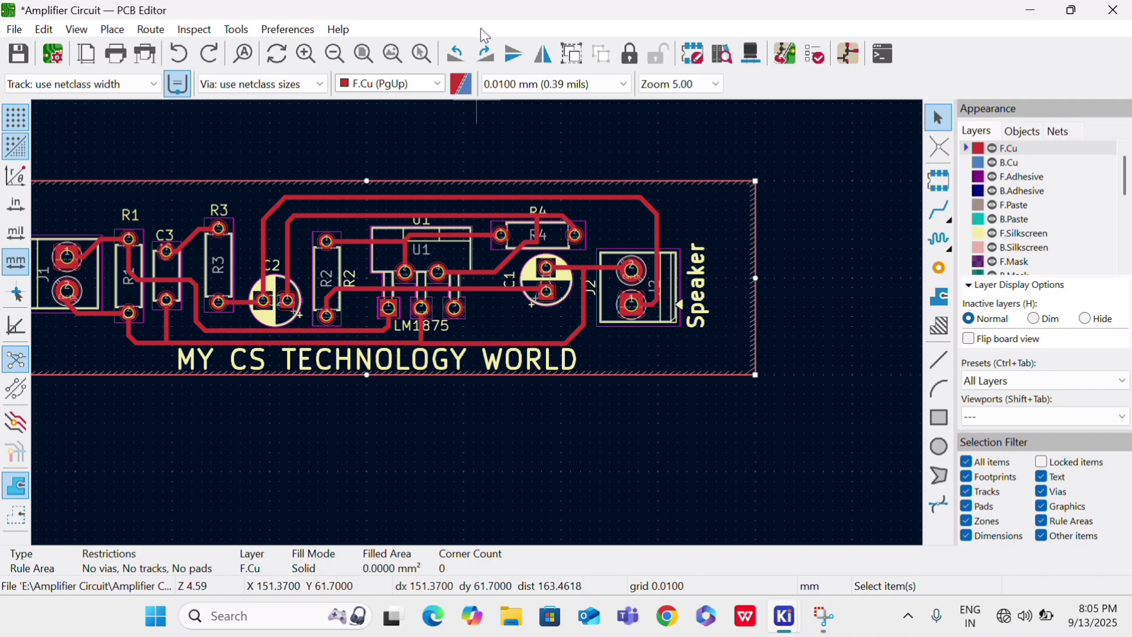
# Start a filled copper zone at the board's upper-left corner, X 100, Y 70 mm, on B.Cu only with no net
pyautogui.hotkey('ctrl', 'shift', 'z')
pyautogui.scroll(-2, 478, 321)
pyautogui.scroll(4, 478, 321)
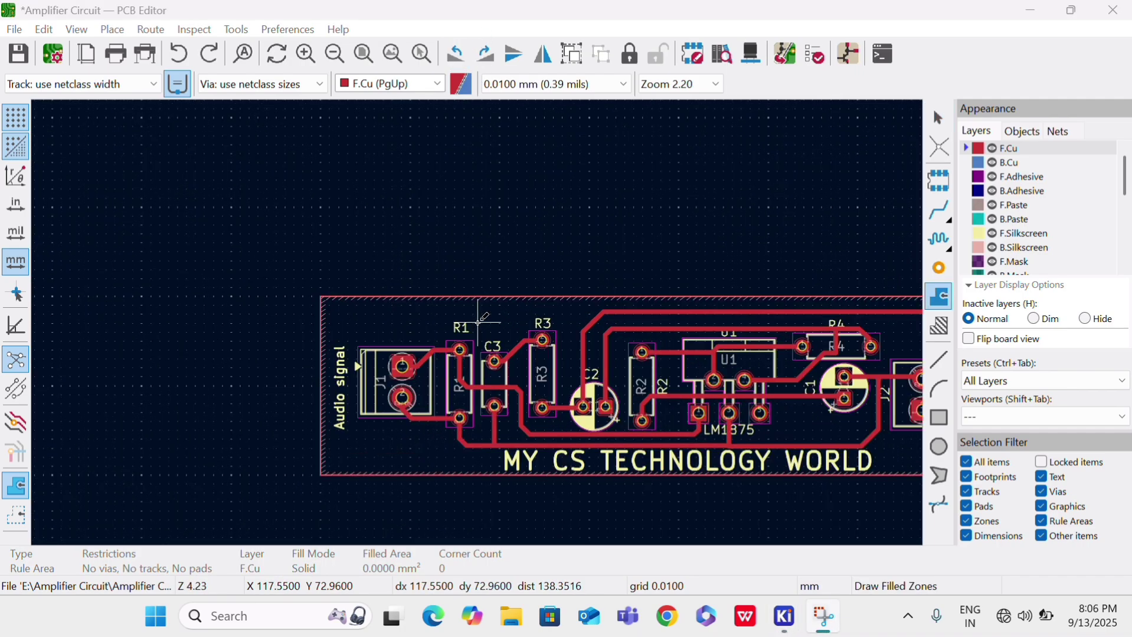
pyautogui.scroll(5, 217, 278)
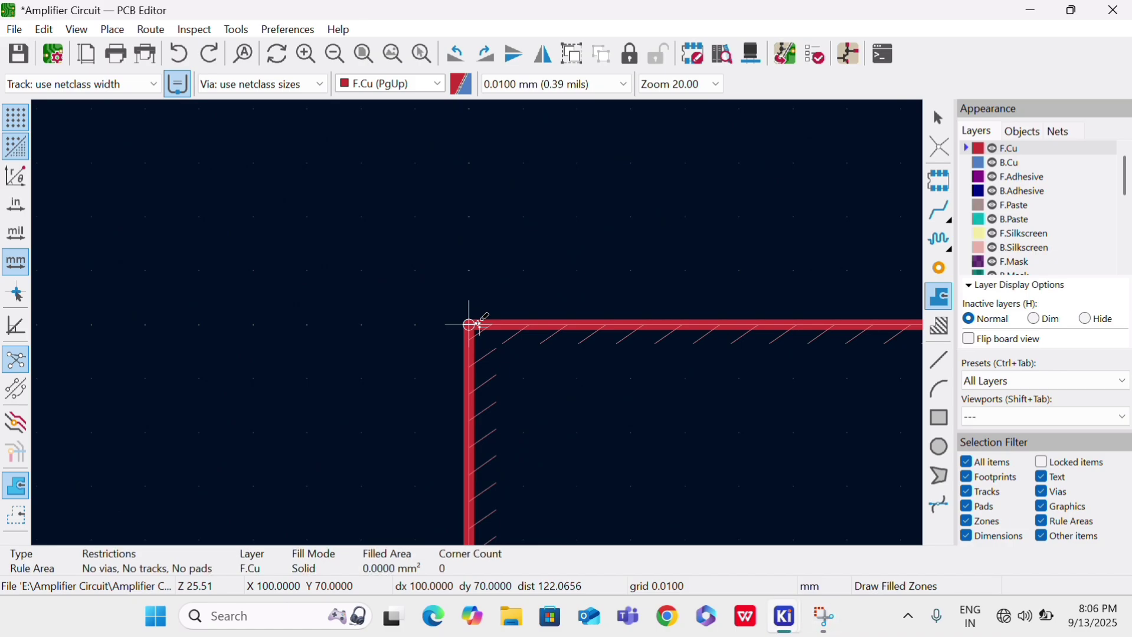
pyautogui.click(470, 325)
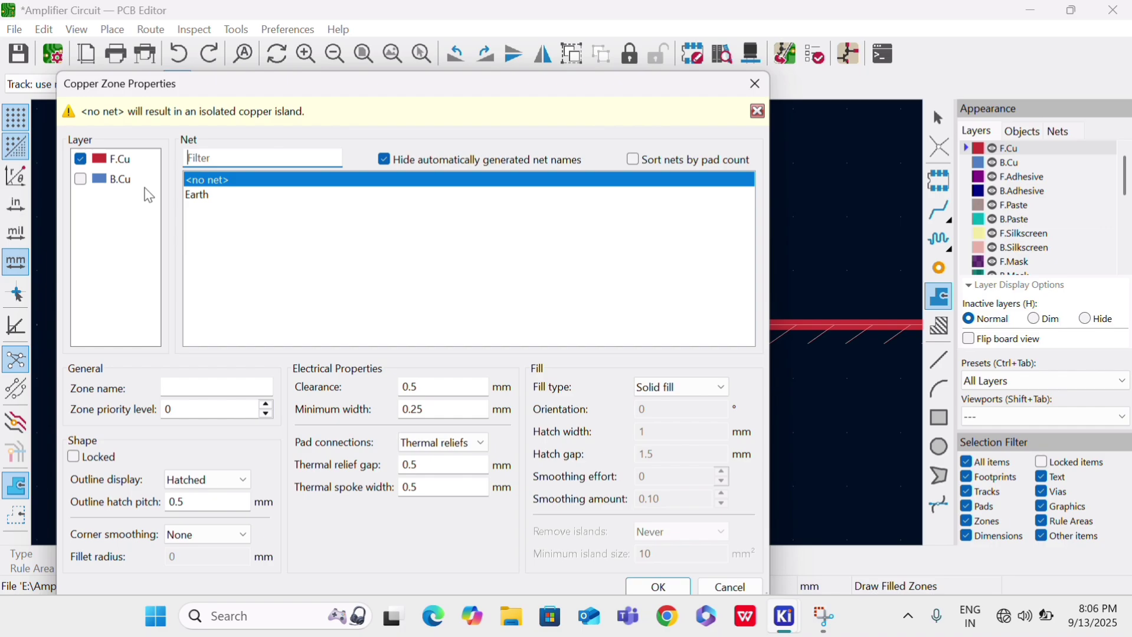
pyautogui.click(80, 179)
pyautogui.click(81, 159)
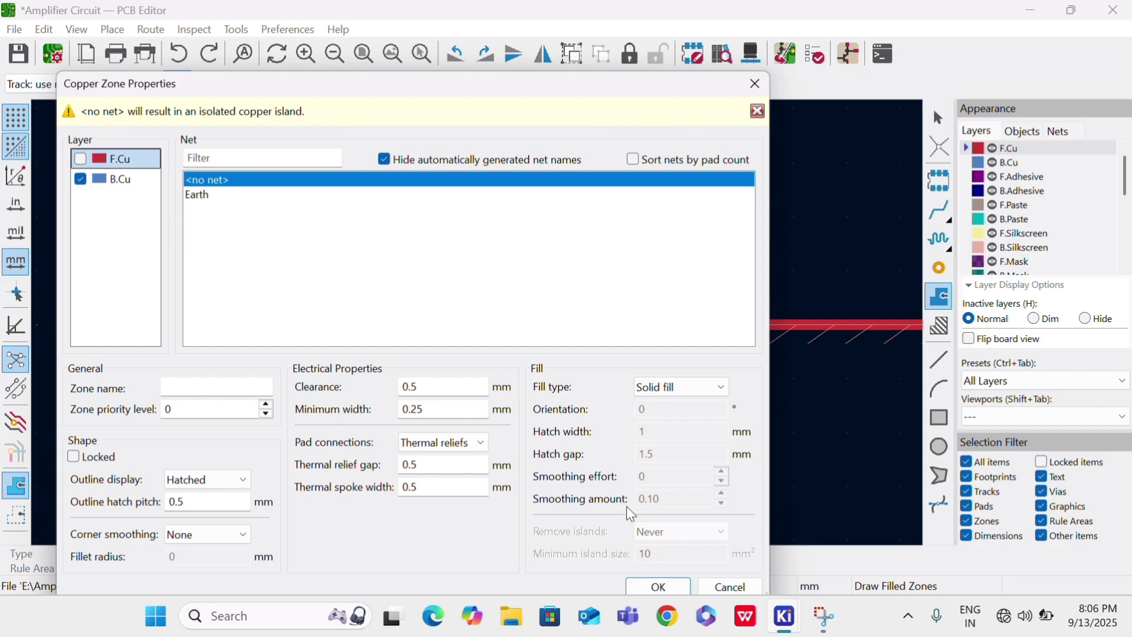
pyautogui.click(659, 587)
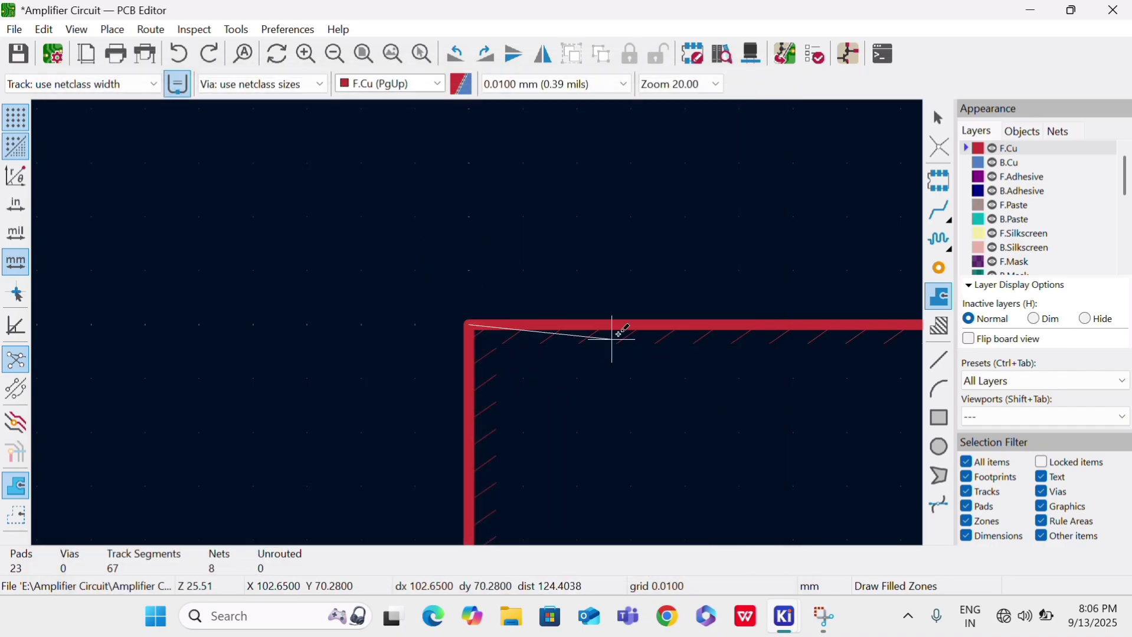
# Outline the zone through the board corners at X 180, Y 70; X 180, Y 90; and X 100, Y 90 mm, closing it at the start
pyautogui.scroll(-4, 687, 324)
pyautogui.scroll(-1, 478, 323)
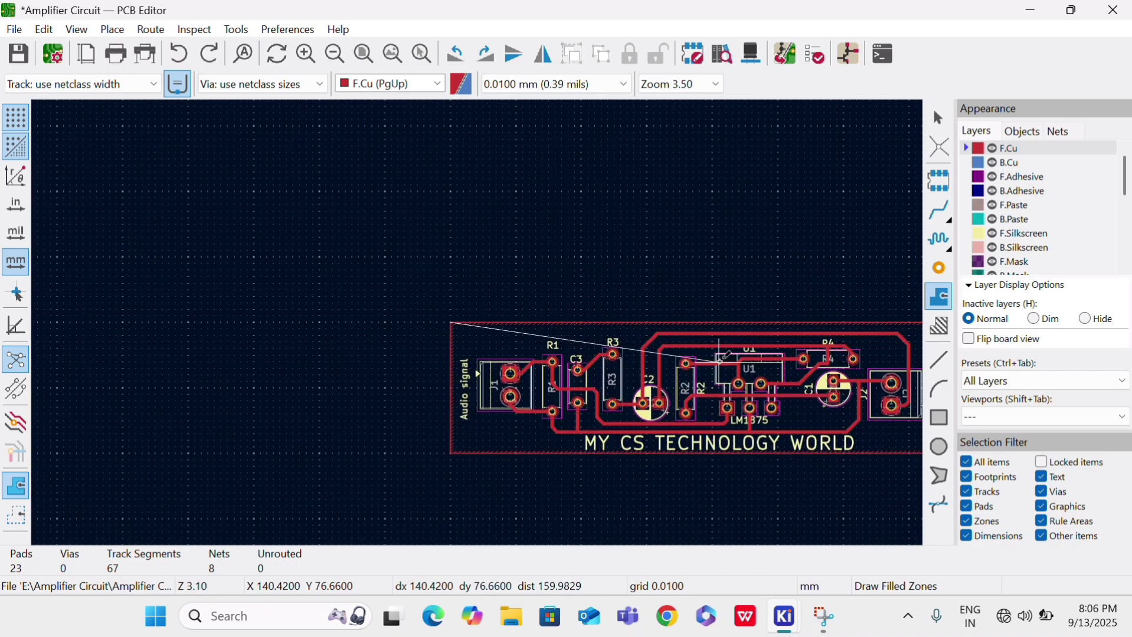
pyautogui.scroll(-4, 821, 322)
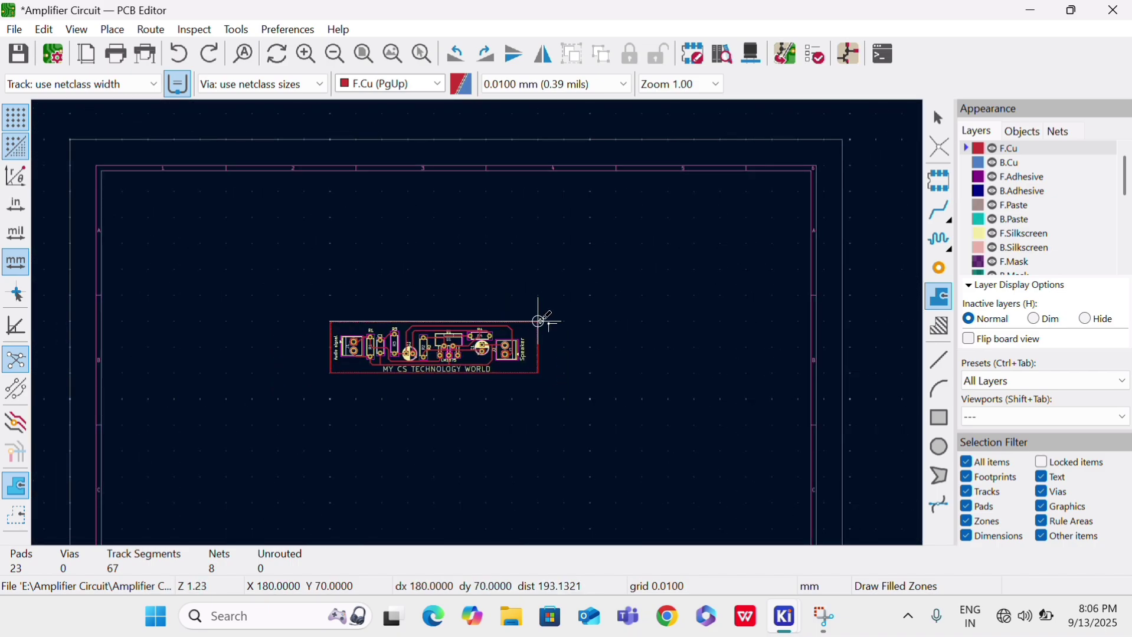
pyautogui.scroll(8, 479, 323)
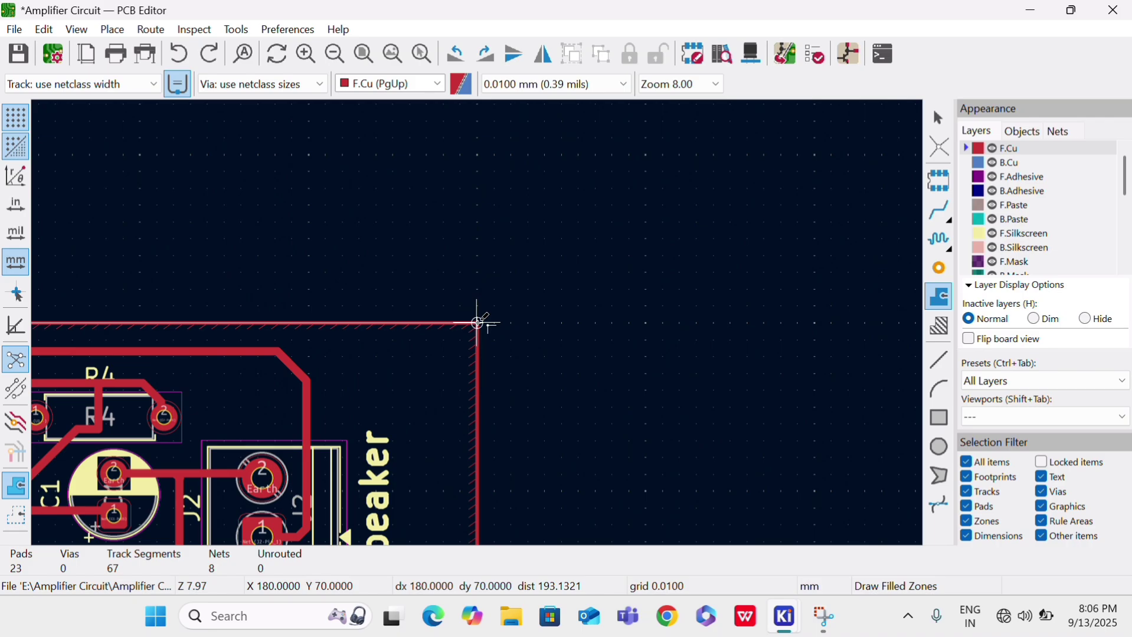
pyautogui.scroll(-3, 479, 322)
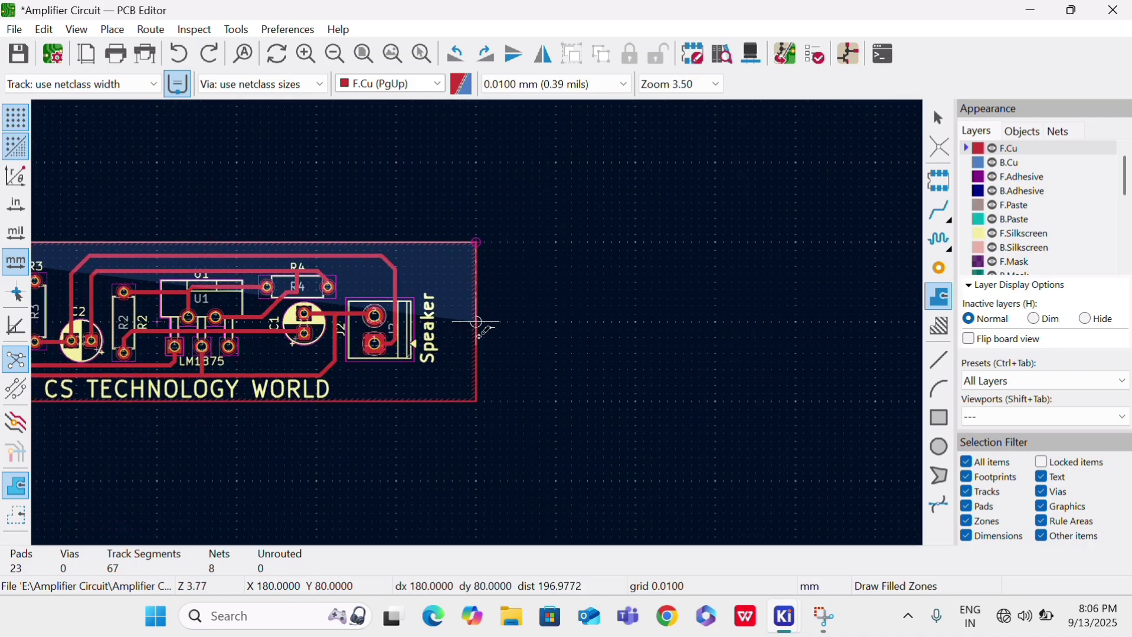
pyautogui.click(477, 401)
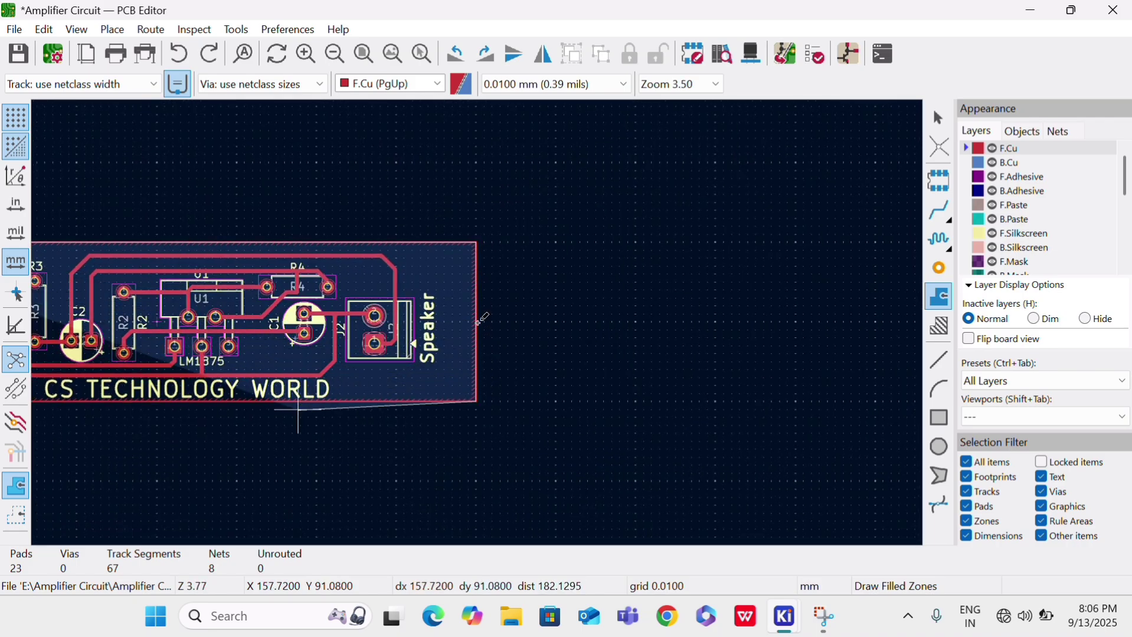
pyautogui.scroll(-1, 296, 409)
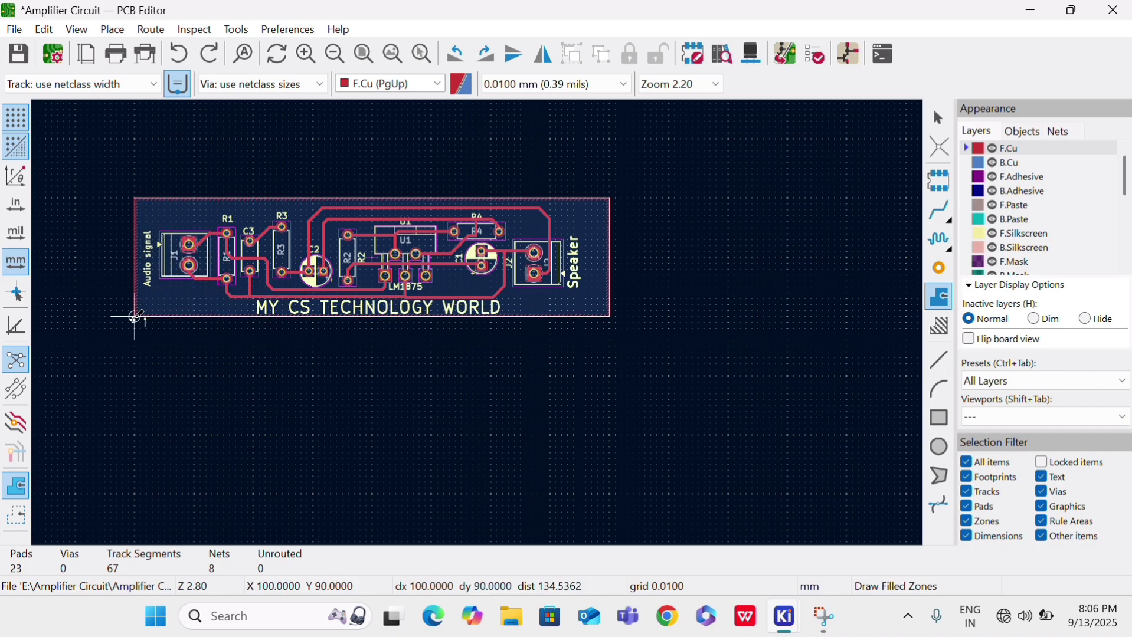
pyautogui.click(135, 317)
pyautogui.click(135, 199)
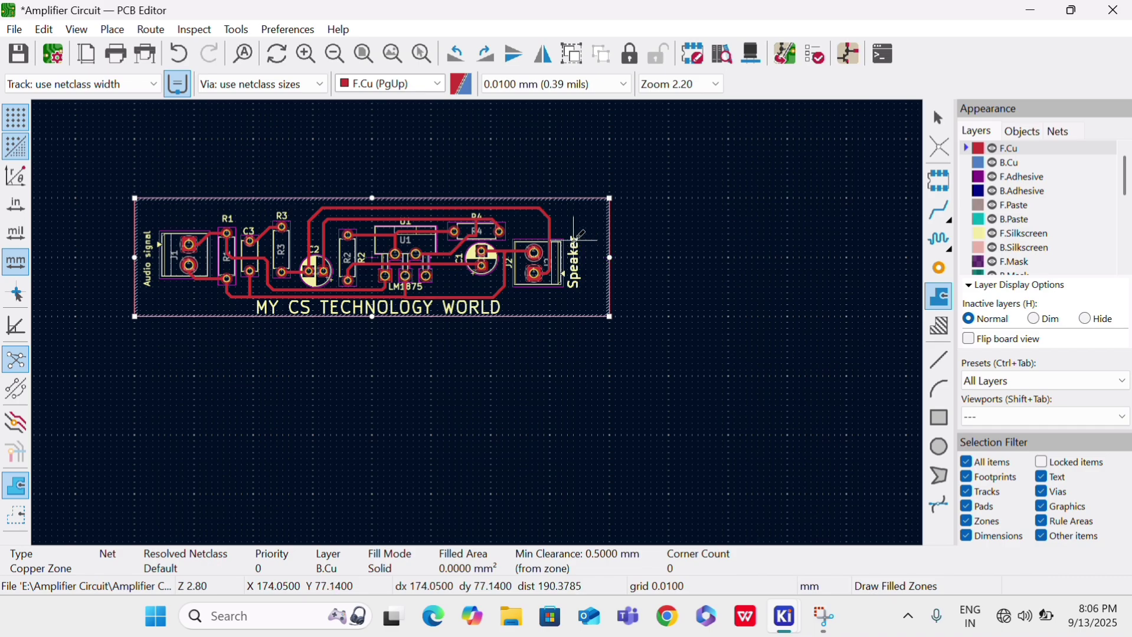
# Fill the B.Cu copper zone, leave the zone tool, and fit the whole board in view
pyautogui.press('b')
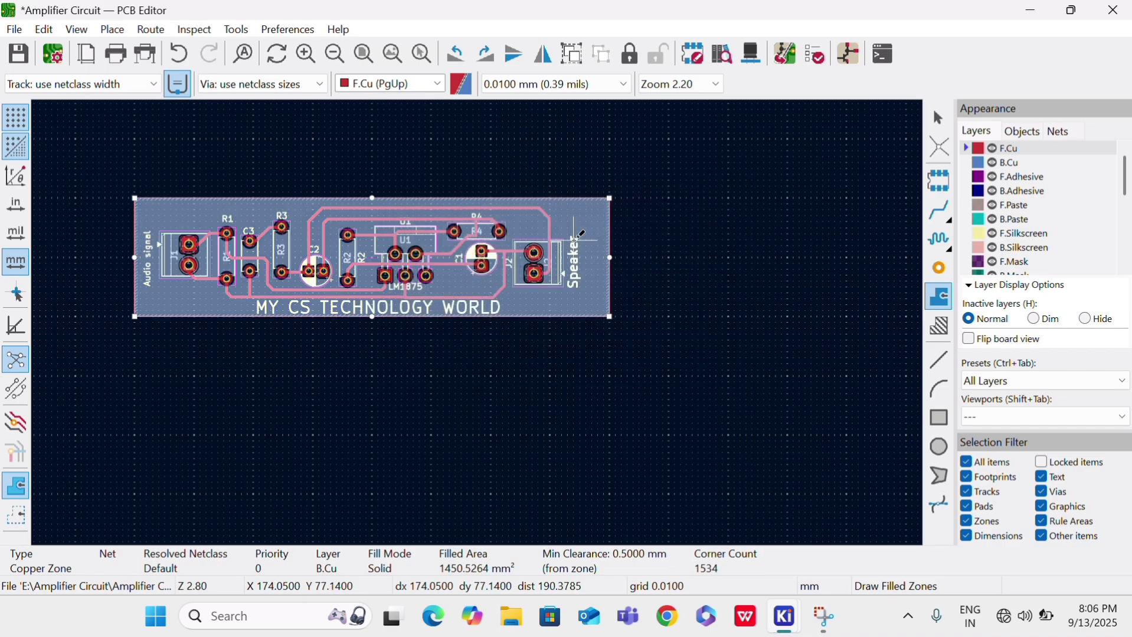
pyautogui.click(936, 123)
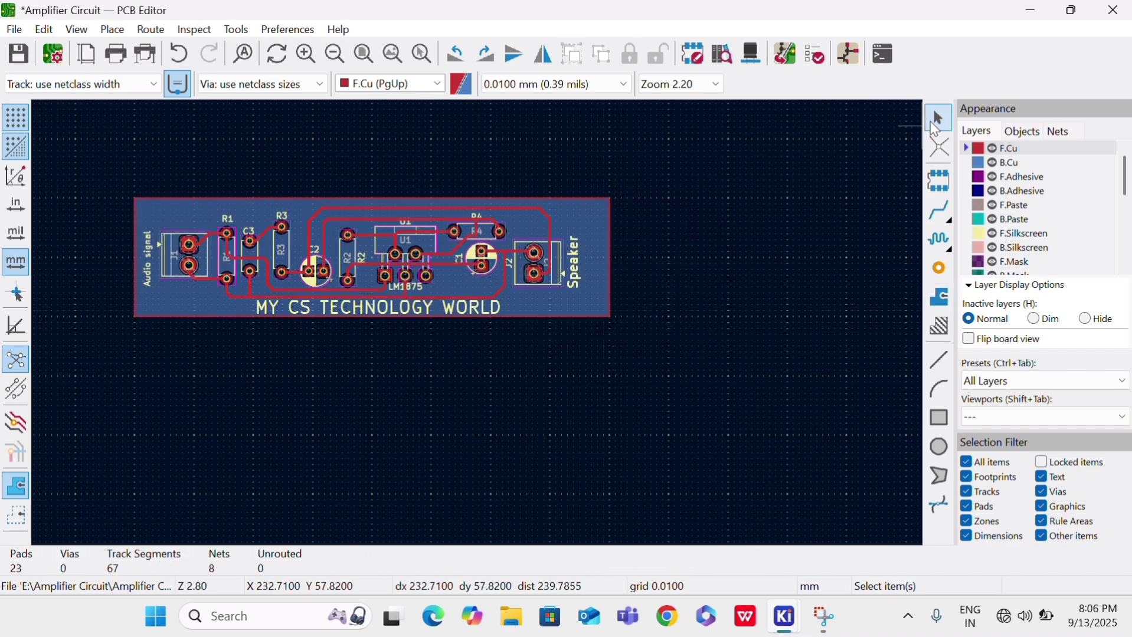
pyautogui.scroll(-2, 477, 323)
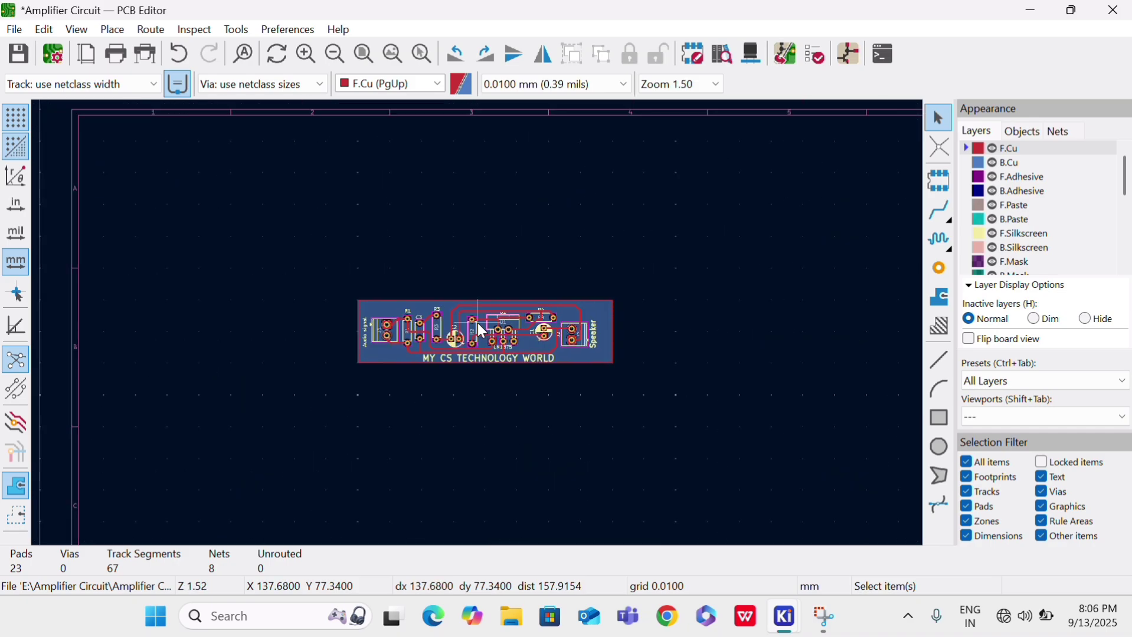
pyautogui.scroll(6, 477, 323)
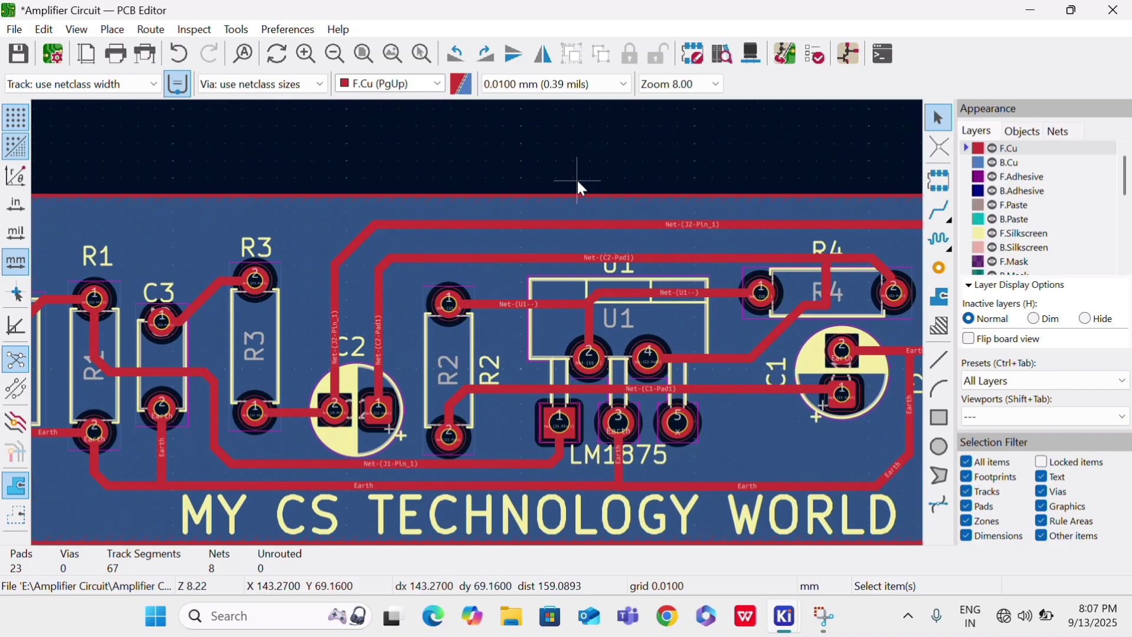
pyautogui.click(394, 53)
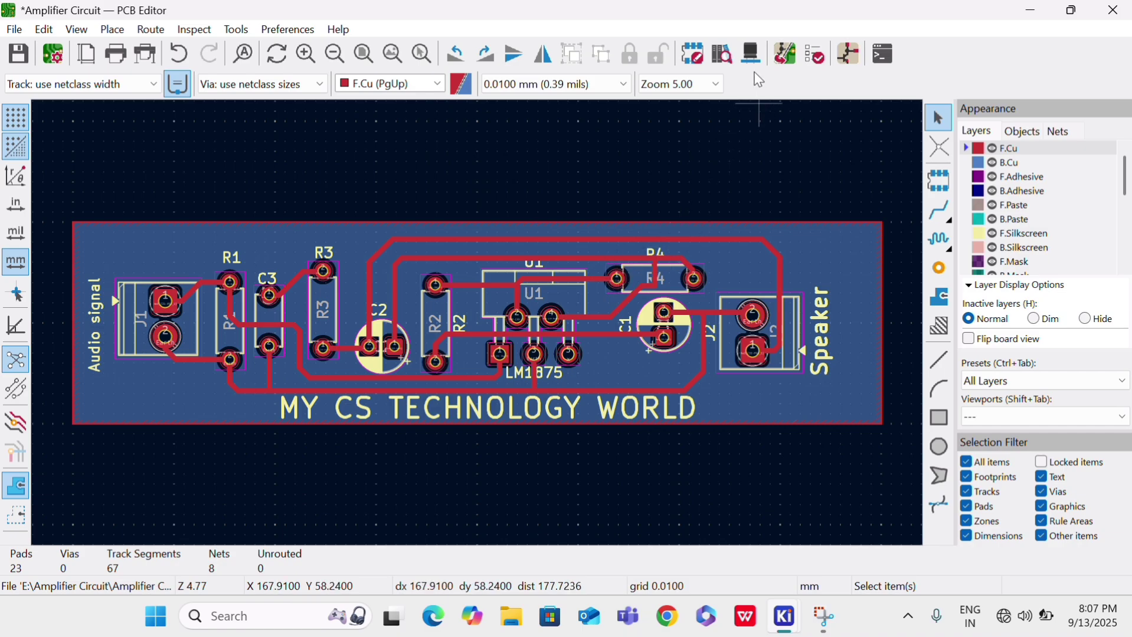
# Open the board in the 3D Viewer and examine the component placement and silkscreen text from all sides
pyautogui.hotkey('alt', '3')
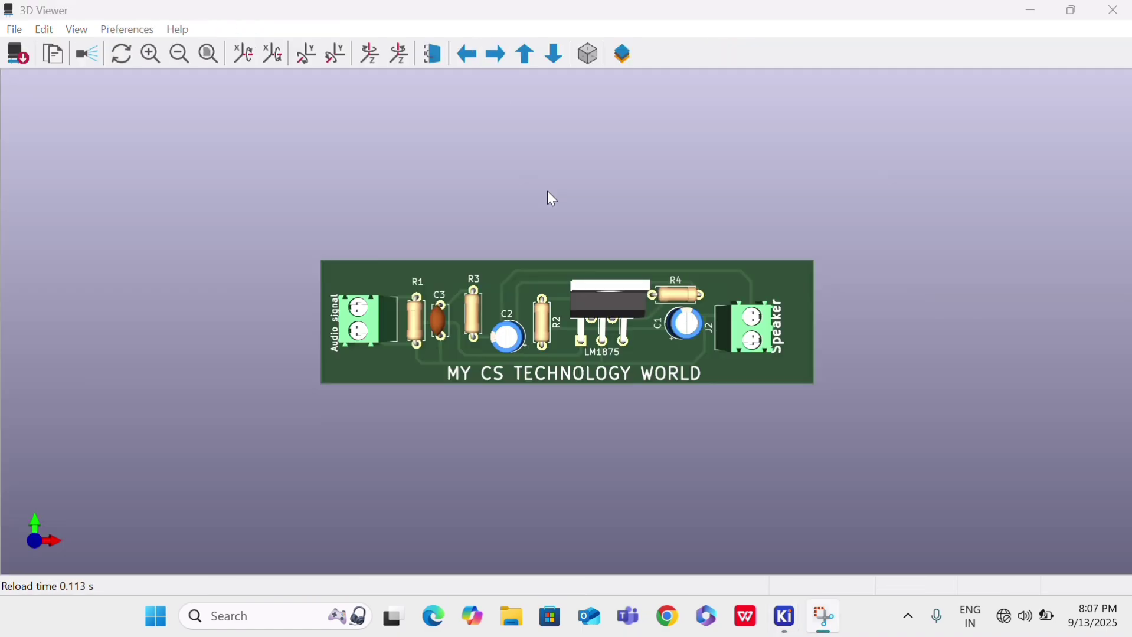
pyautogui.moveTo(585, 254); pyautogui.dragTo(581, 490)
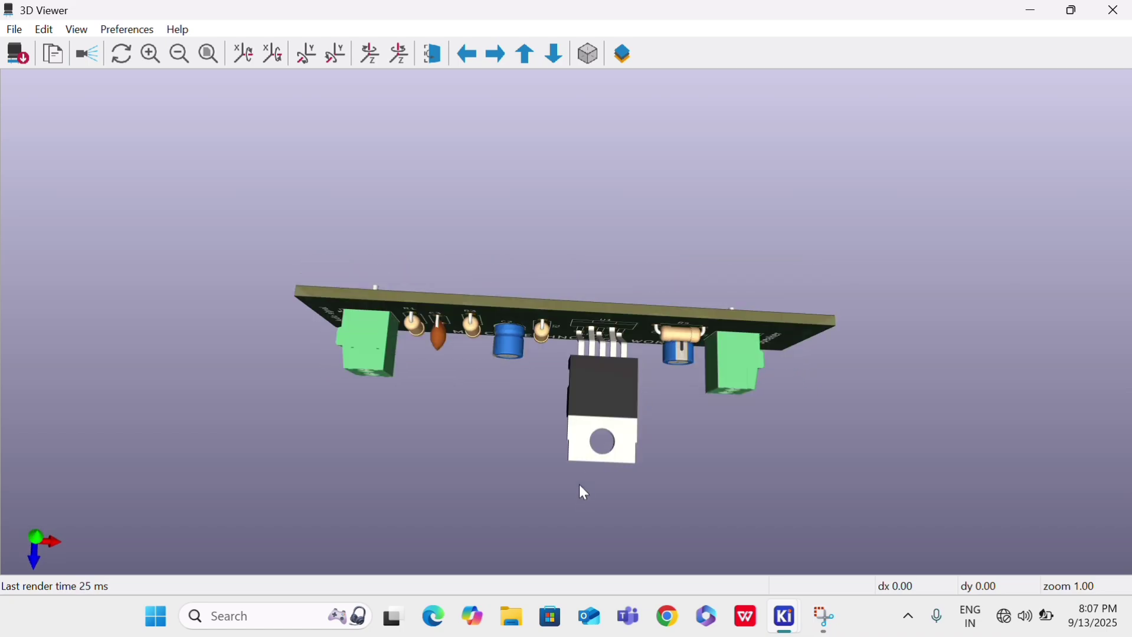
pyautogui.moveTo(580, 234); pyautogui.dragTo(494, 435)
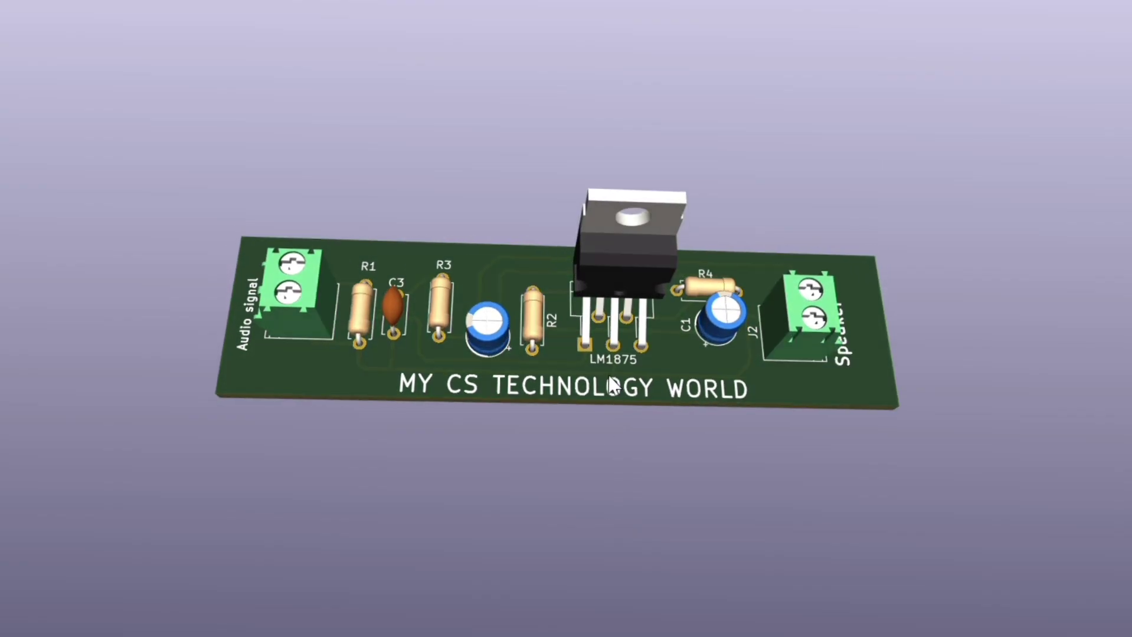
pyautogui.moveTo(614, 387); pyautogui.dragTo(590, 195)
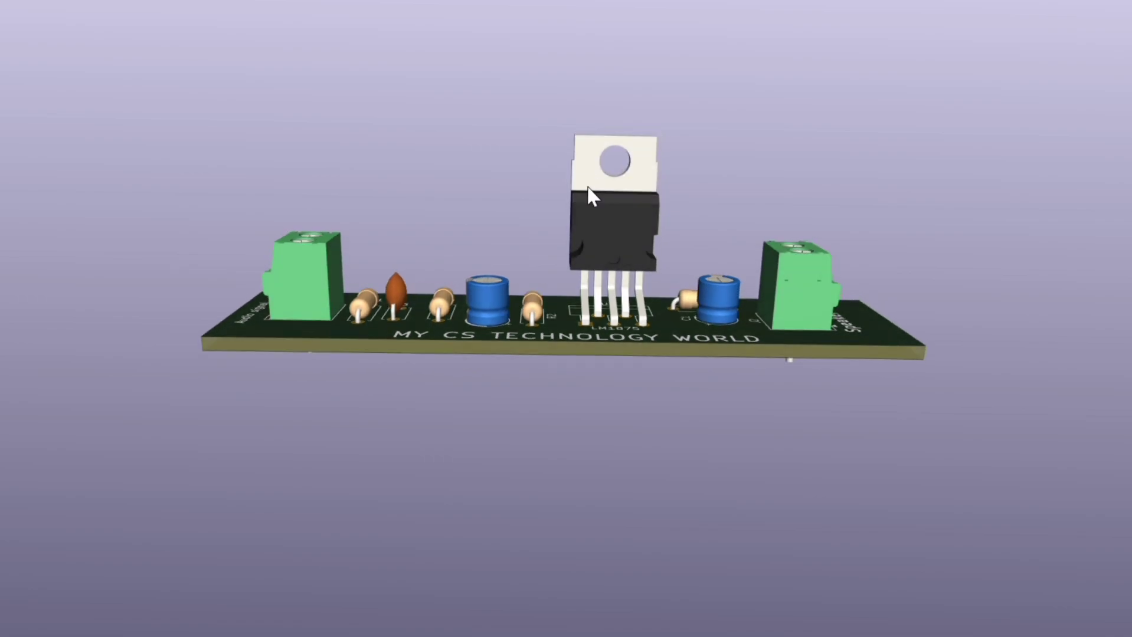
pyautogui.moveTo(586, 396); pyautogui.dragTo(942, 379)
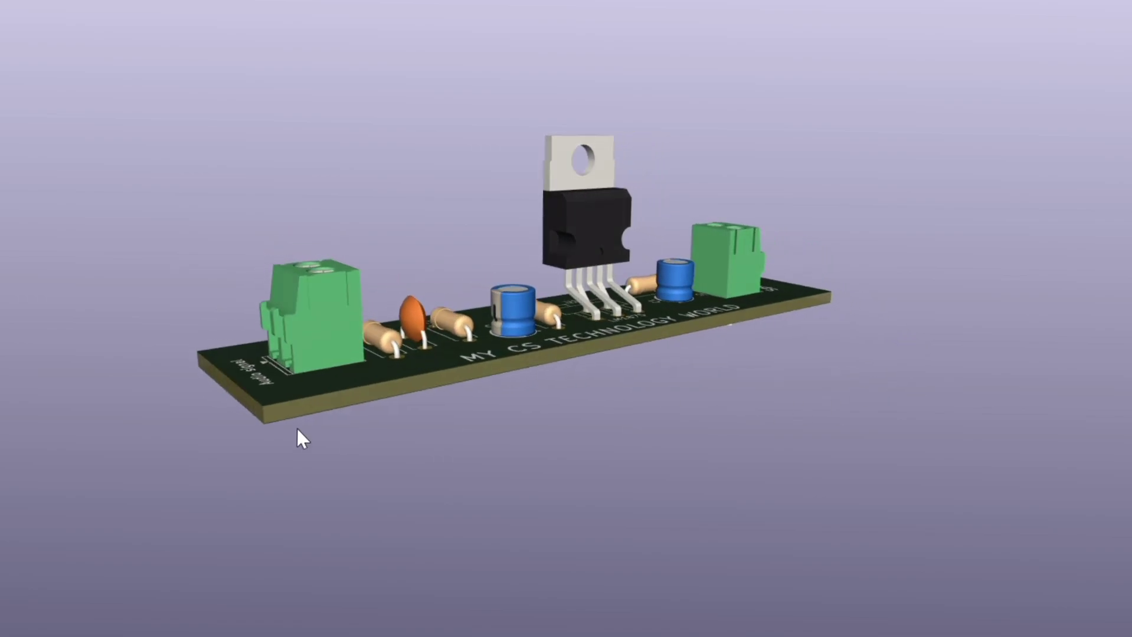
pyautogui.moveTo(260, 419); pyautogui.dragTo(867, 413)
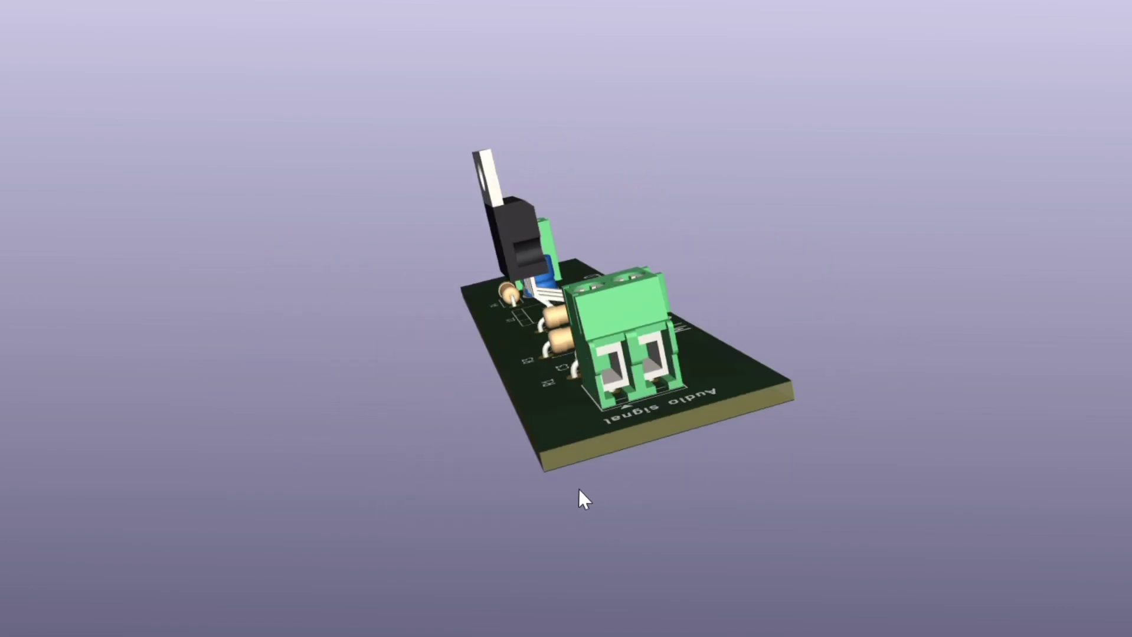
pyautogui.moveTo(531, 478); pyautogui.dragTo(979, 452)
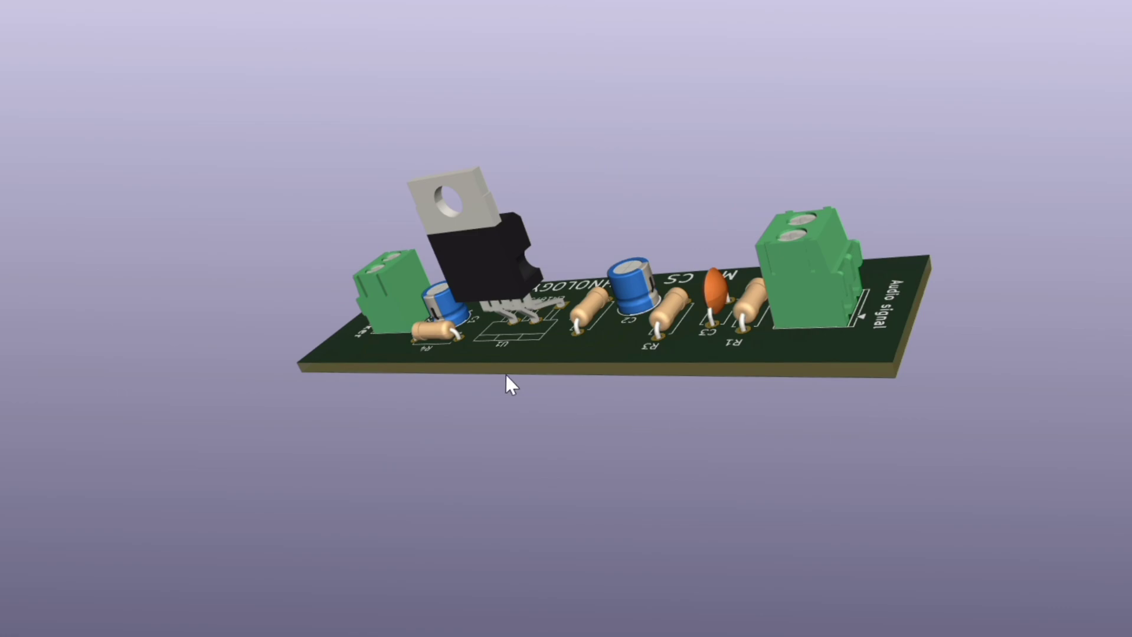
pyautogui.moveTo(470, 382); pyautogui.dragTo(647, 434)
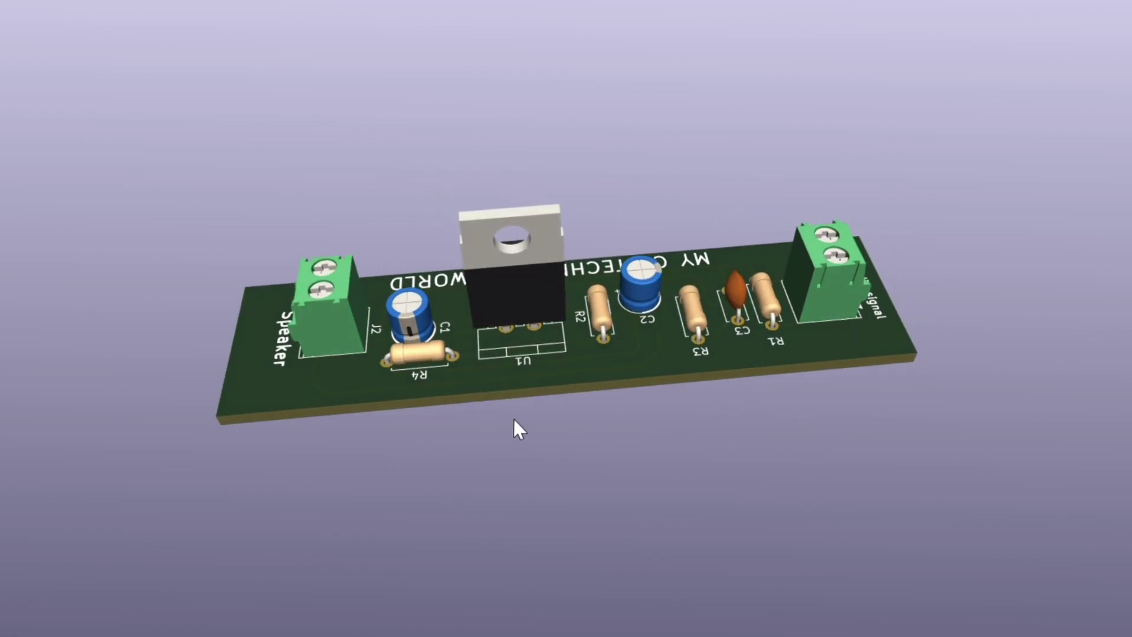
pyautogui.moveTo(514, 419); pyautogui.dragTo(632, 356)
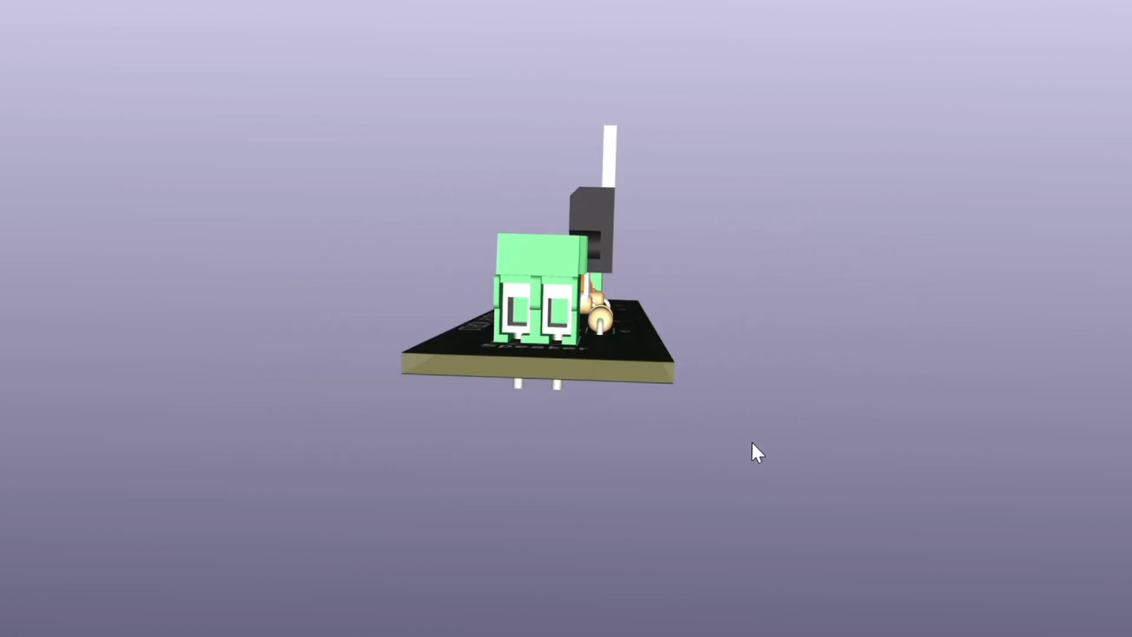